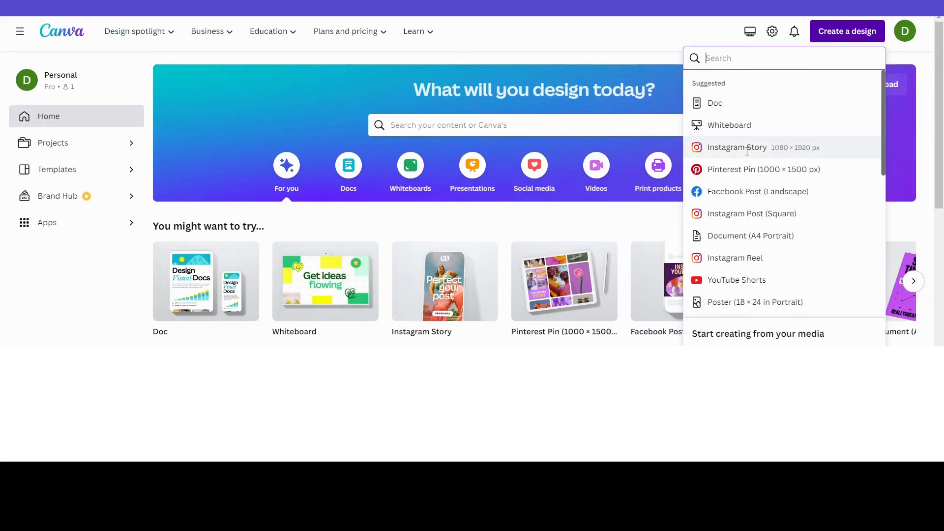
# Create a blank Instagram Post (Square) design and search the apps for TypeCraft to open it
pyautogui.click(738, 212)
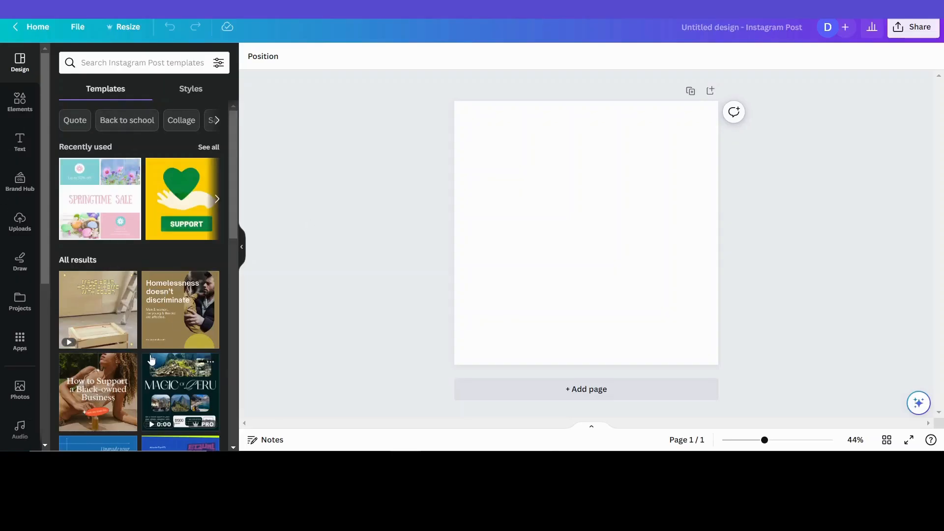
pyautogui.click(20, 340)
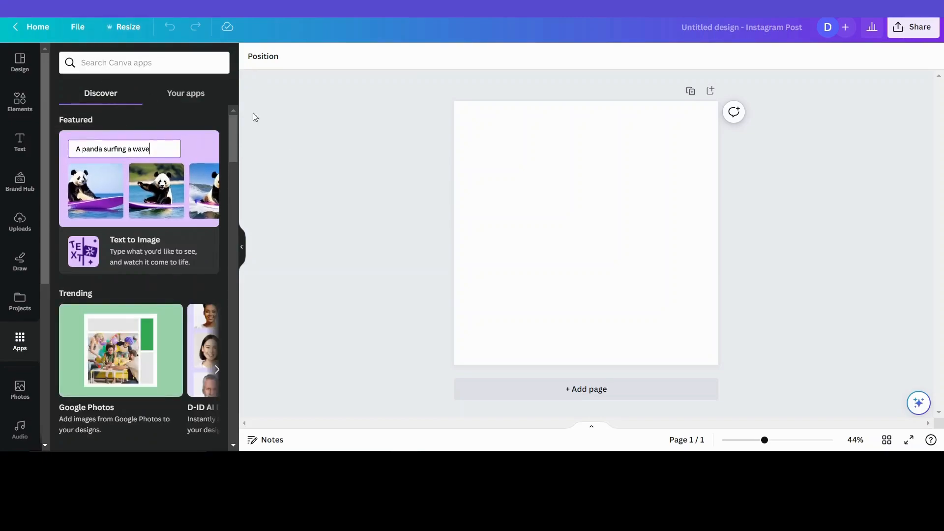
pyautogui.click(182, 96)
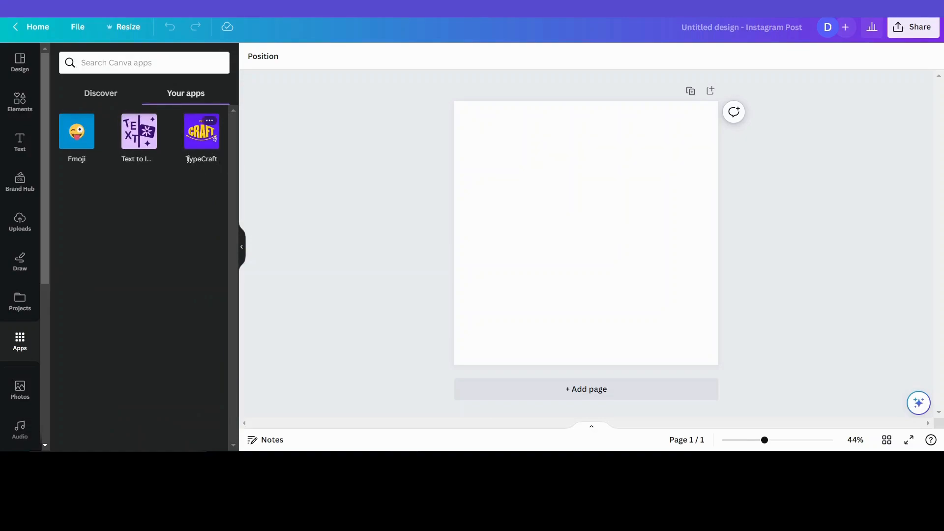
pyautogui.click(99, 97)
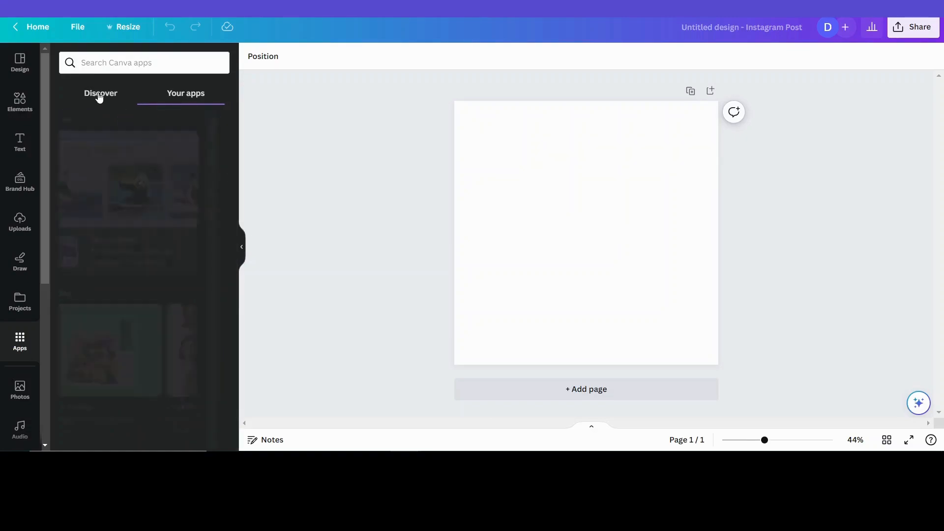
pyautogui.click(109, 63)
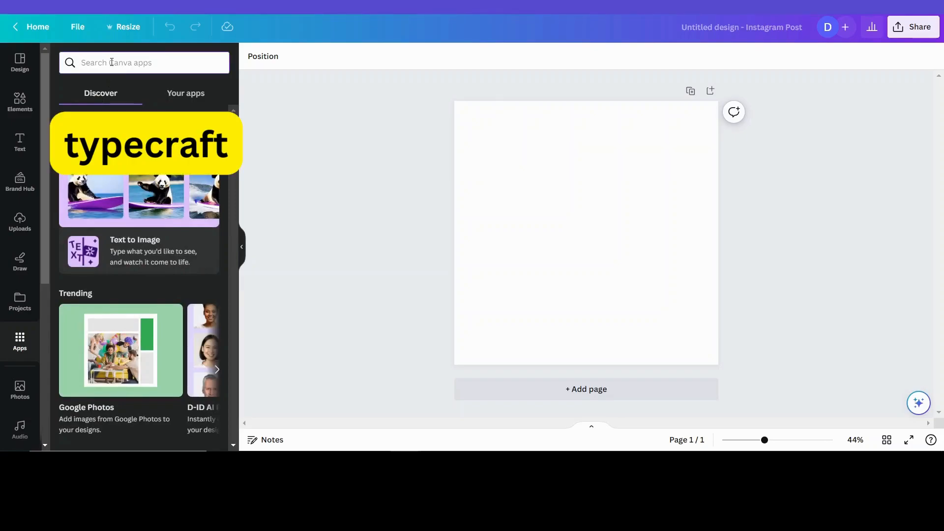
pyautogui.write('typecraft')
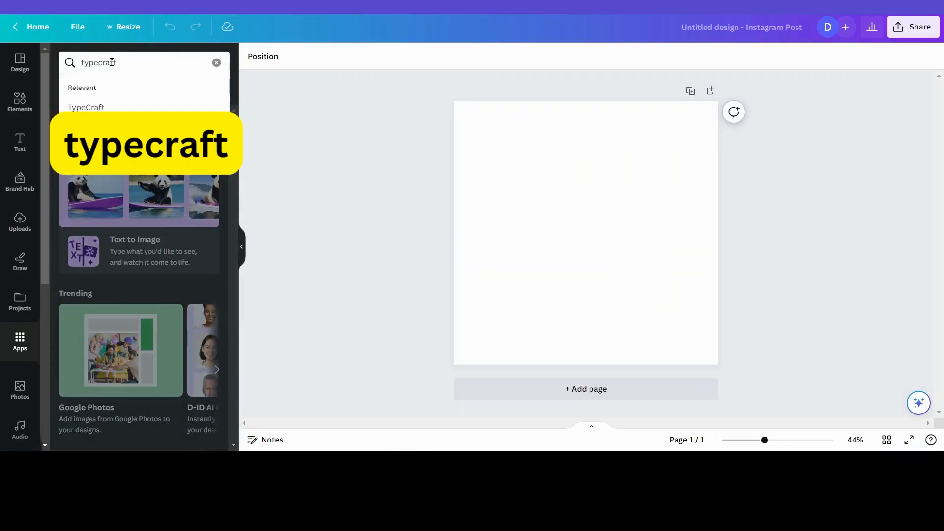
pyautogui.click(90, 108)
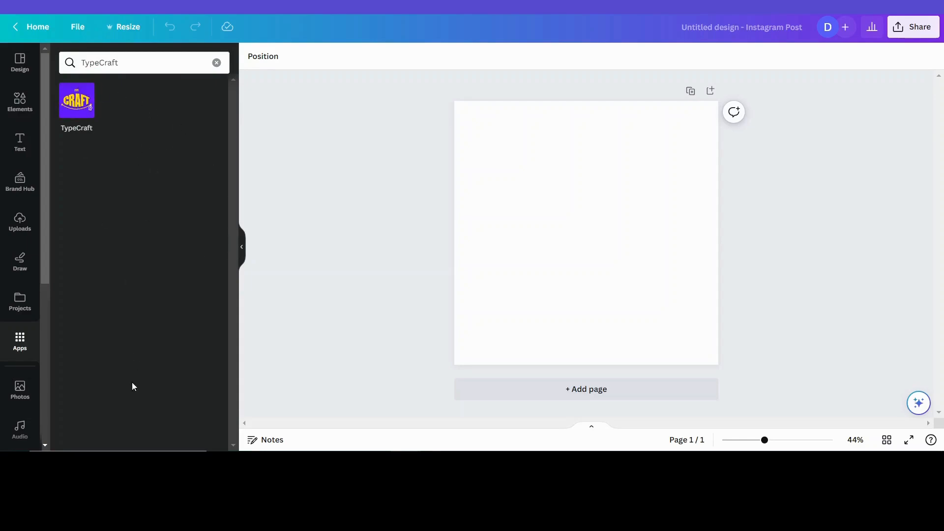
pyautogui.click(81, 106)
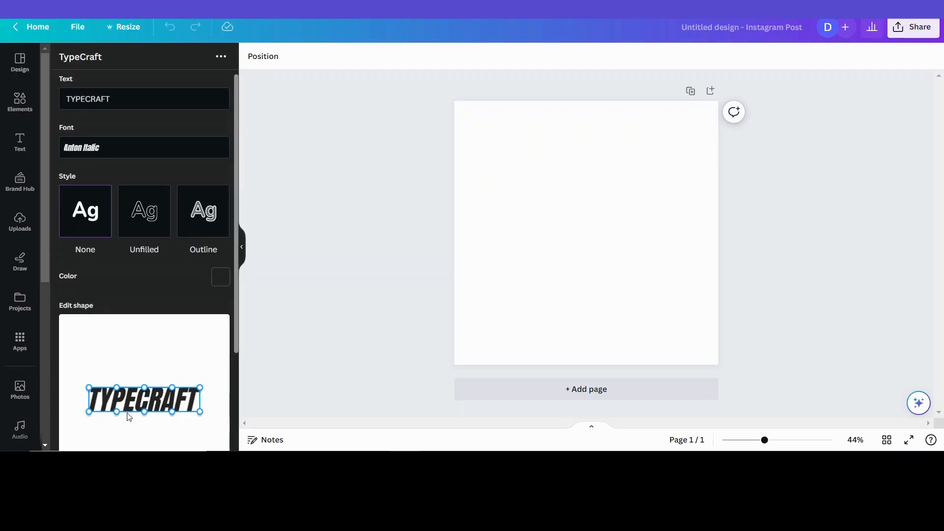
# Set the TypeCraft text to "Typecraft" and its font to BauhausPro Heavy
pyautogui.moveTo(134, 98); pyautogui.dragTo(56, 93)
pyautogui.write('Typecraft')
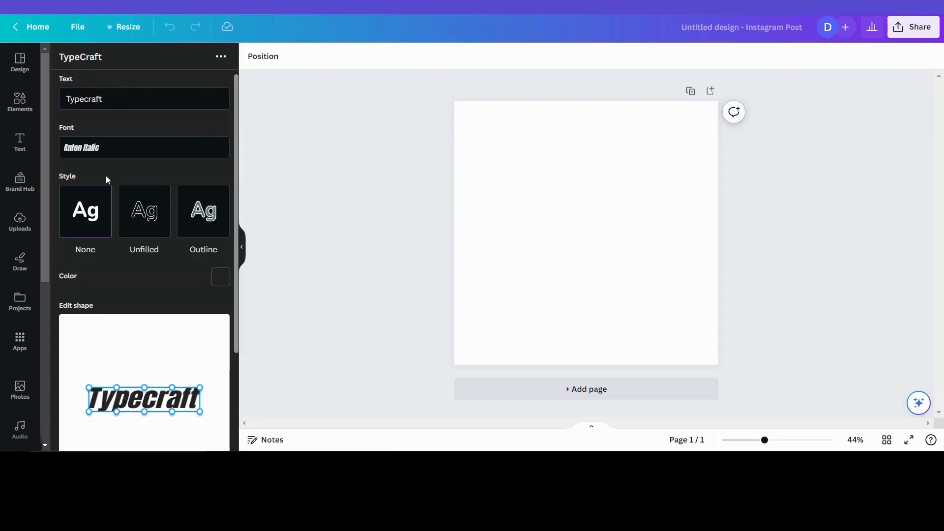
pyautogui.click(85, 147)
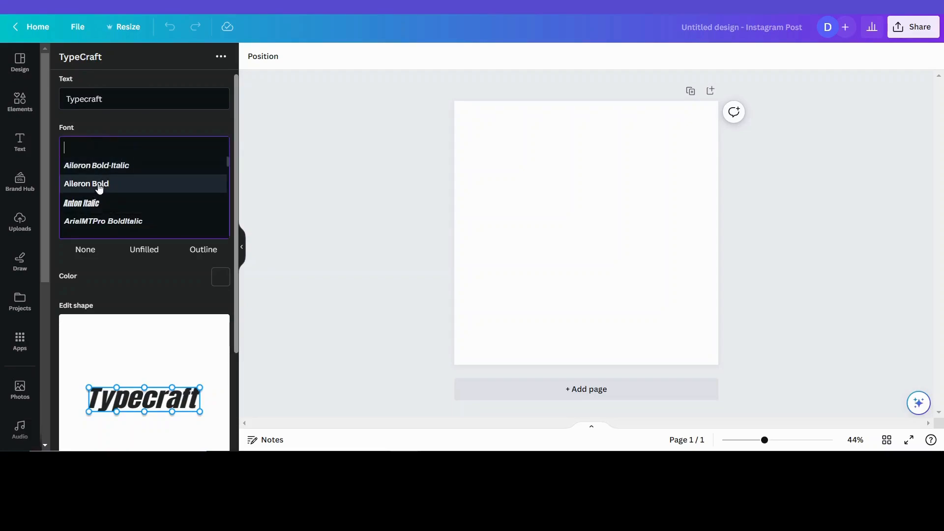
pyautogui.scroll(-5, 128, 204)
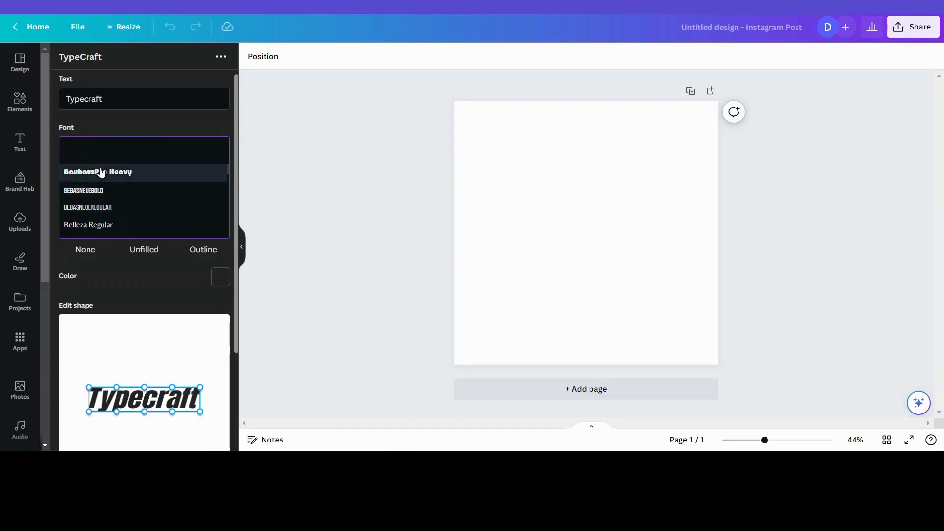
pyautogui.click(100, 171)
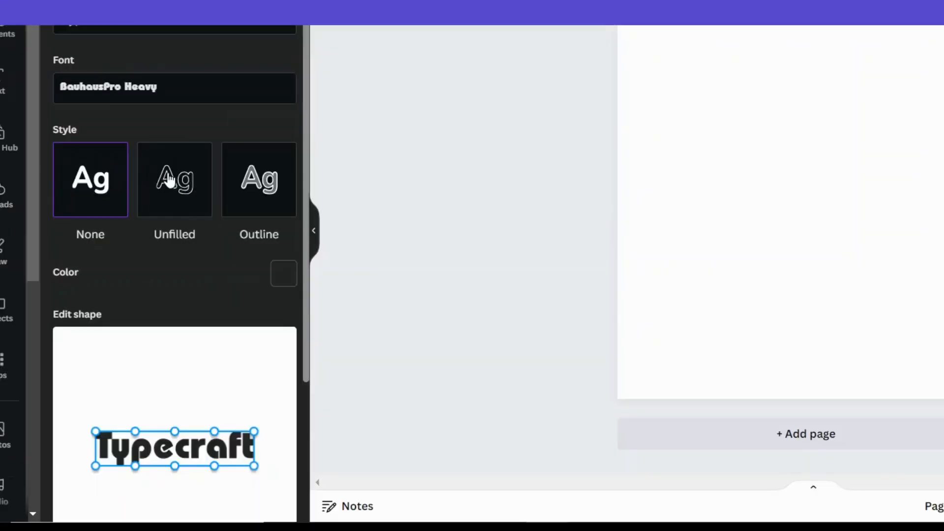
# Give the text the Unfilled style with border color #ff2d3a and border width 3
pyautogui.click(169, 181)
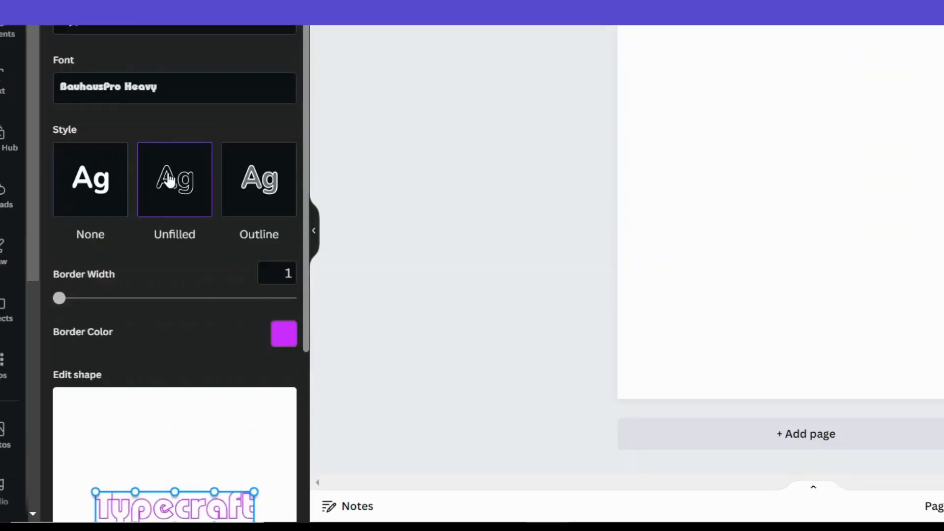
pyautogui.scroll(-3, 196, 283)
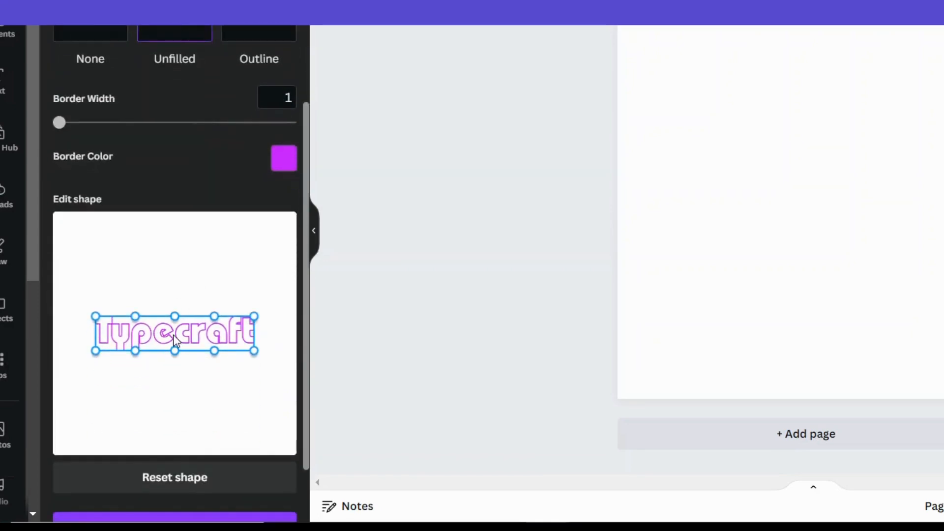
pyautogui.click(285, 161)
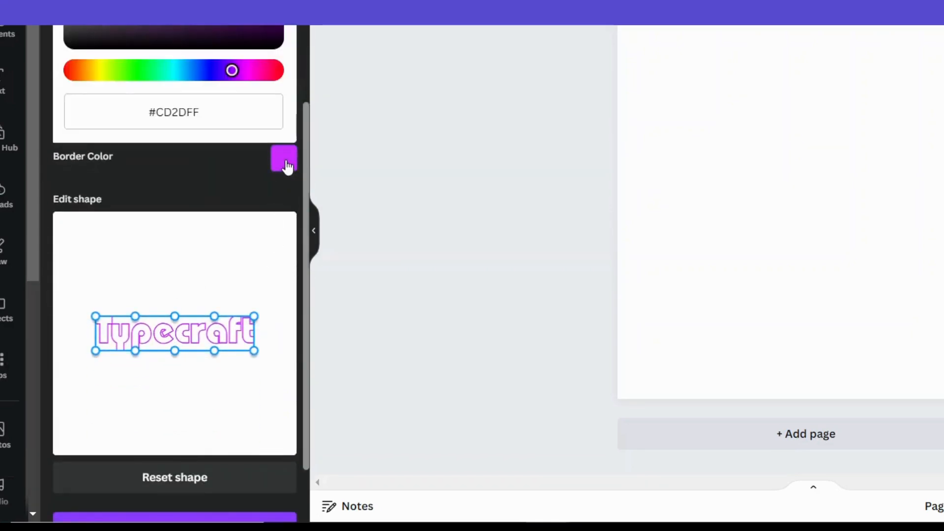
pyautogui.click(271, 71)
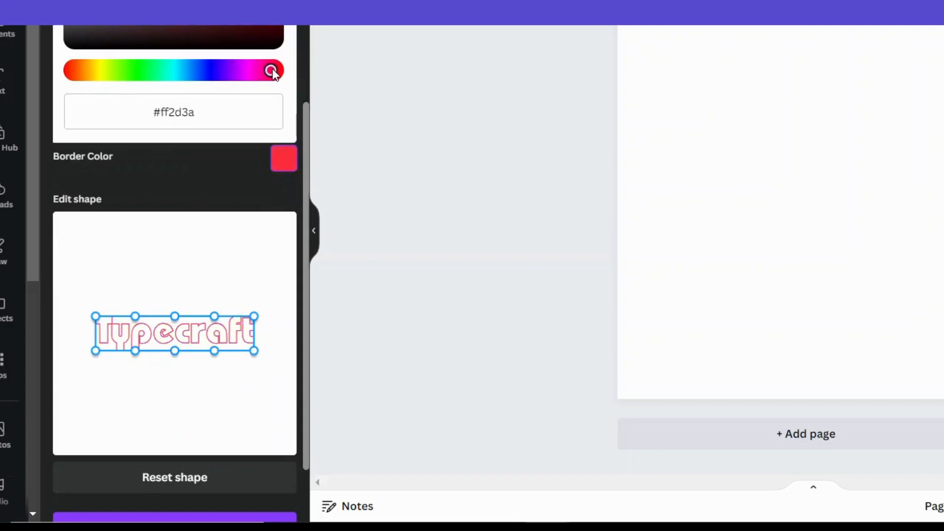
pyautogui.click(199, 175)
pyautogui.moveTo(60, 123); pyautogui.dragTo(87, 126)
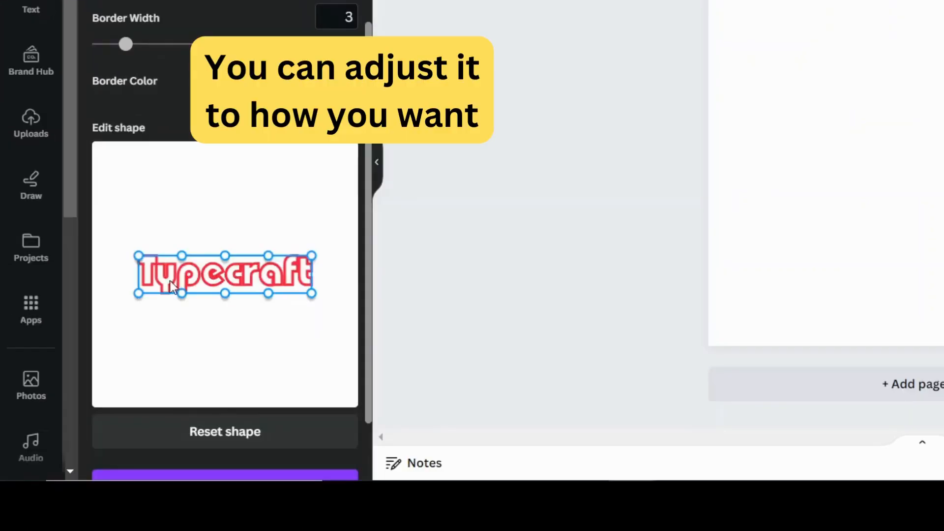
# Try warping the text into a bow-tie shape pinched at its middle, and reset the shape
pyautogui.moveTo(135, 316); pyautogui.dragTo(141, 281)
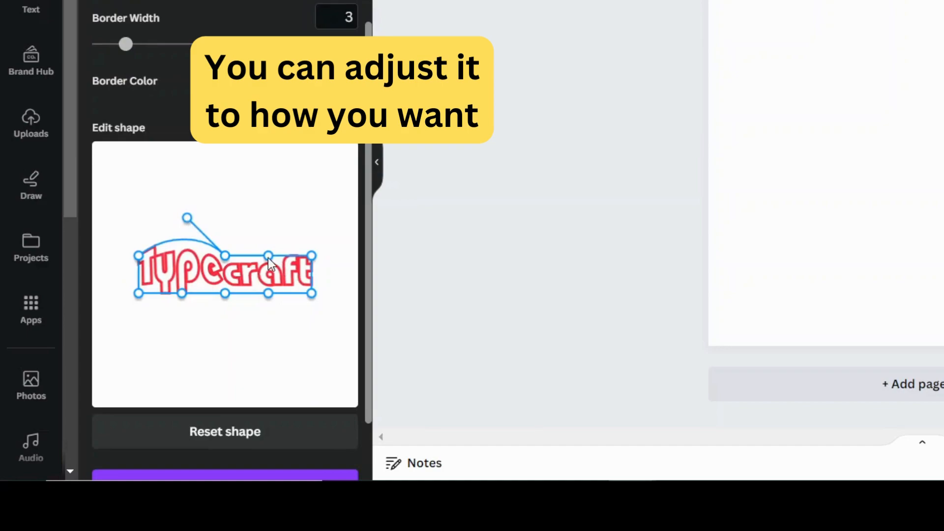
pyautogui.moveTo(270, 253); pyautogui.dragTo(283, 222)
pyautogui.moveTo(225, 255)
pyautogui.mouseDown()
pyautogui.moveTo(235, 189)
pyautogui.moveTo(253, 258)
pyautogui.moveTo(224, 266)
pyautogui.moveTo(180, 258)
pyautogui.moveTo(274, 256)
pyautogui.moveTo(227, 260)
pyautogui.mouseUp()
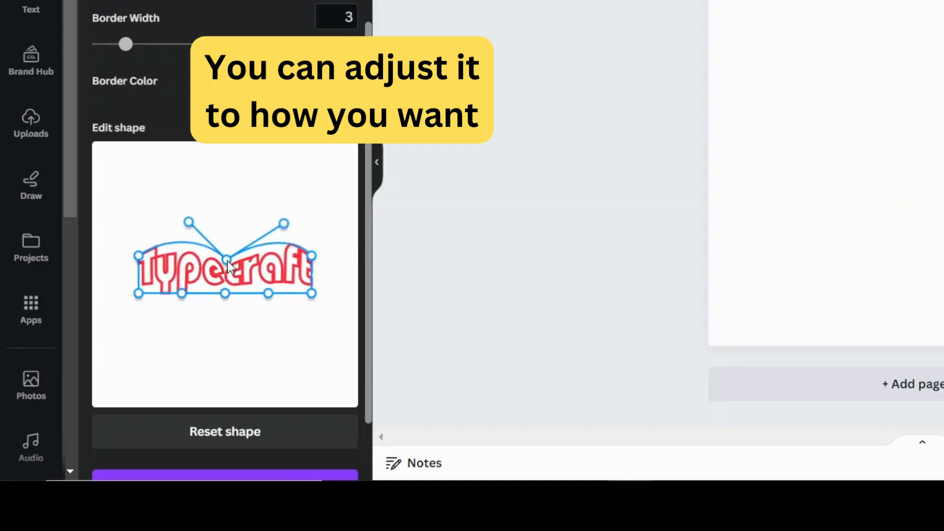
pyautogui.moveTo(225, 294)
pyautogui.mouseDown()
pyautogui.moveTo(226, 329)
pyautogui.moveTo(227, 294)
pyautogui.mouseUp()
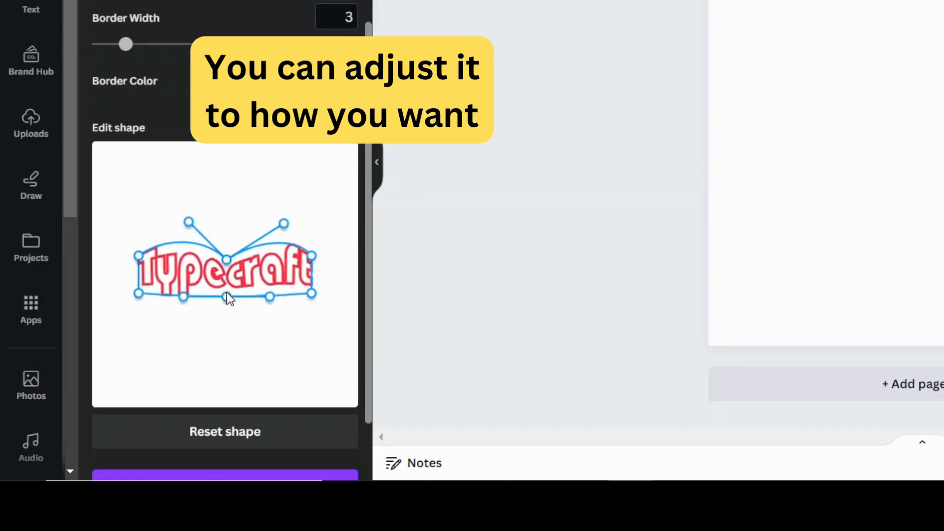
pyautogui.moveTo(312, 293)
pyautogui.mouseDown()
pyautogui.moveTo(328, 305)
pyautogui.moveTo(321, 301)
pyautogui.mouseUp()
pyautogui.moveTo(139, 257); pyautogui.dragTo(130, 244)
pyautogui.moveTo(139, 294); pyautogui.dragTo(127, 299)
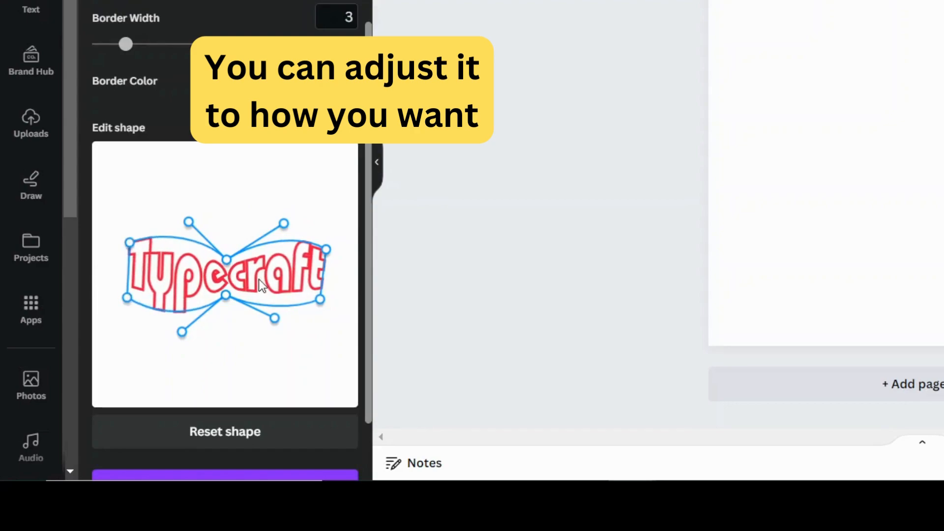
pyautogui.moveTo(279, 317); pyautogui.dragTo(277, 332)
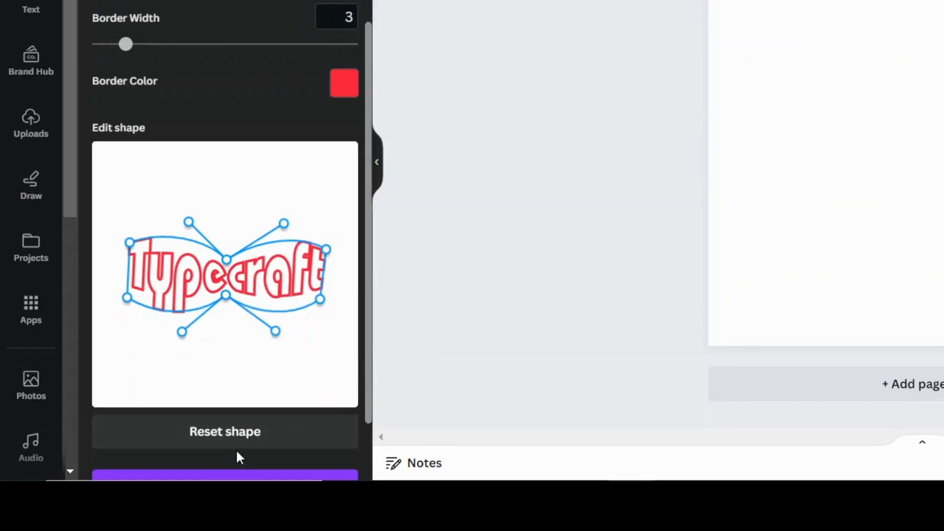
pyautogui.scroll(-2, 284, 399)
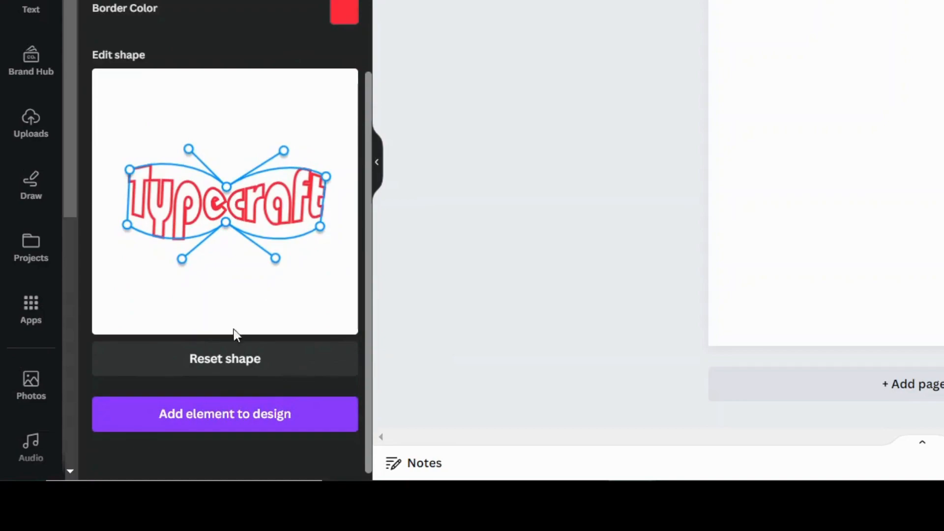
pyautogui.click(222, 364)
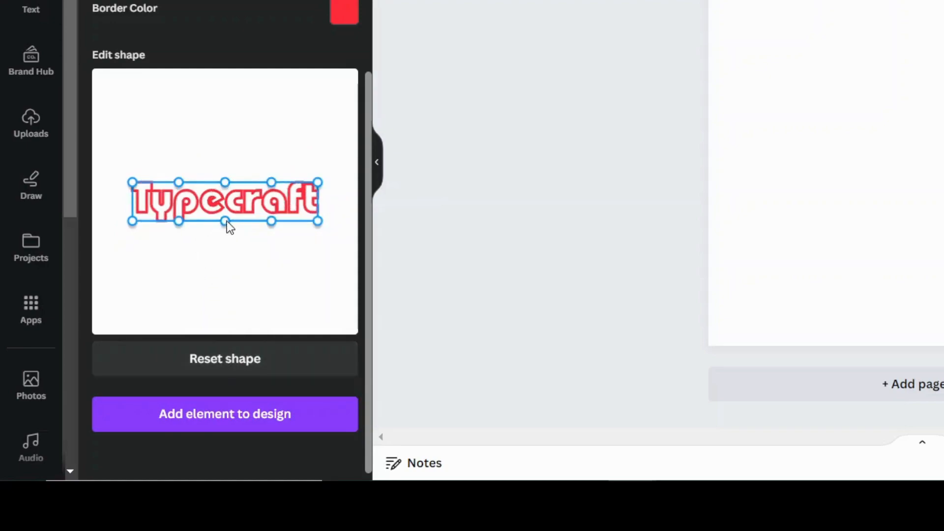
# Bulge the text shape outward above and below its middle and stretch its four corners slightly outward
pyautogui.moveTo(226, 220); pyautogui.dragTo(226, 261)
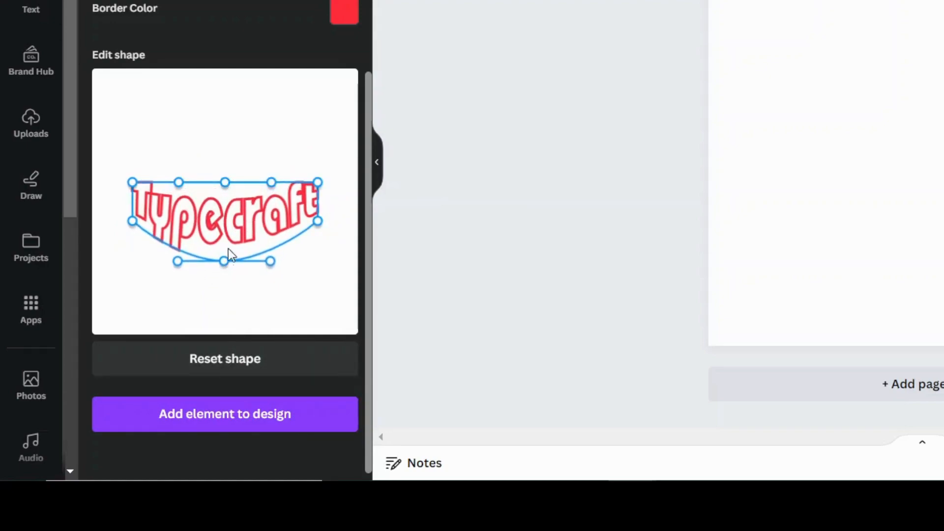
pyautogui.moveTo(228, 181); pyautogui.dragTo(229, 155)
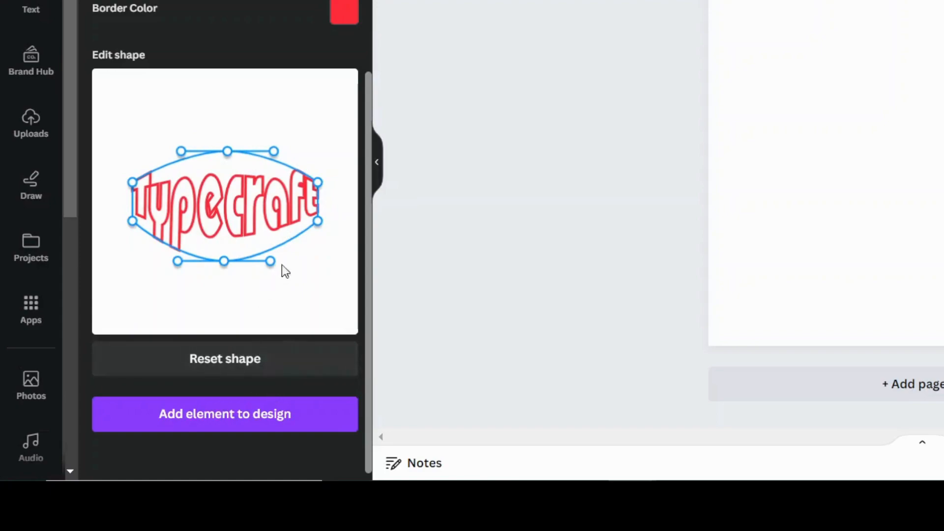
pyautogui.moveTo(135, 181); pyautogui.dragTo(122, 172)
pyautogui.moveTo(134, 220); pyautogui.dragTo(121, 228)
pyautogui.moveTo(320, 182)
pyautogui.mouseDown()
pyautogui.moveTo(339, 172)
pyautogui.moveTo(326, 181)
pyautogui.mouseUp()
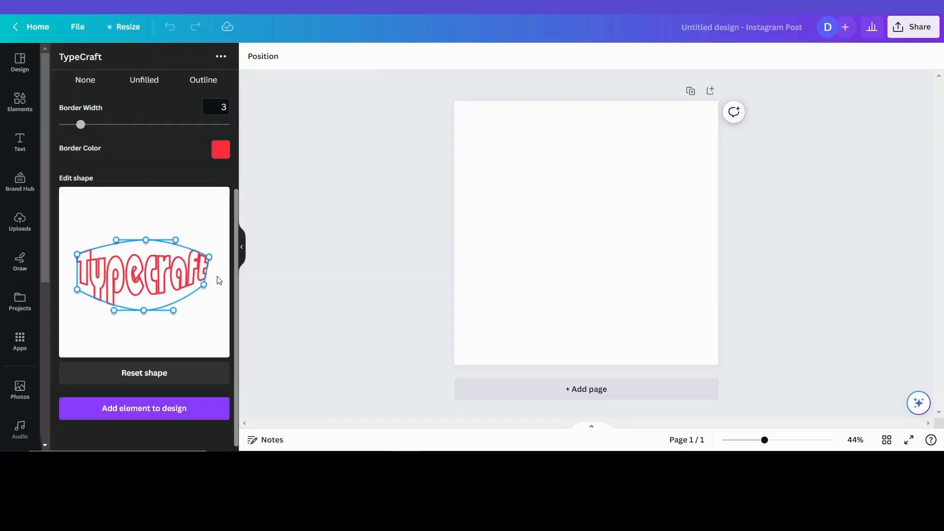
pyautogui.moveTo(204, 285); pyautogui.dragTo(208, 294)
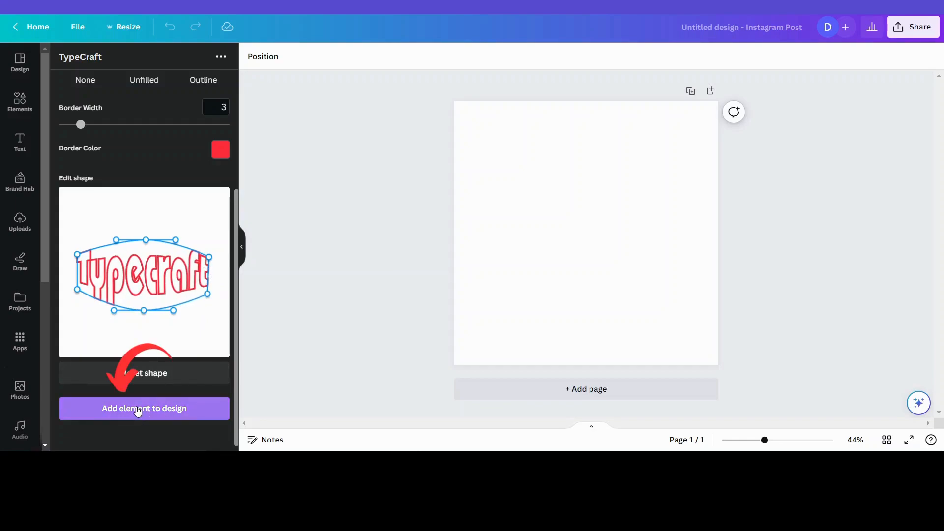
# Add the warped text to the design and enlarge it to span most of the page width
pyautogui.click(139, 410)
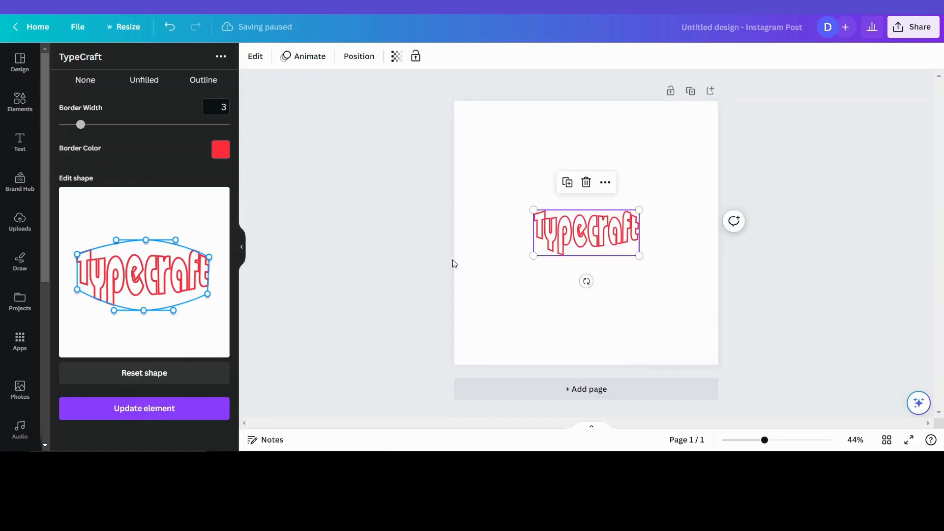
pyautogui.moveTo(531, 206); pyautogui.dragTo(492, 151)
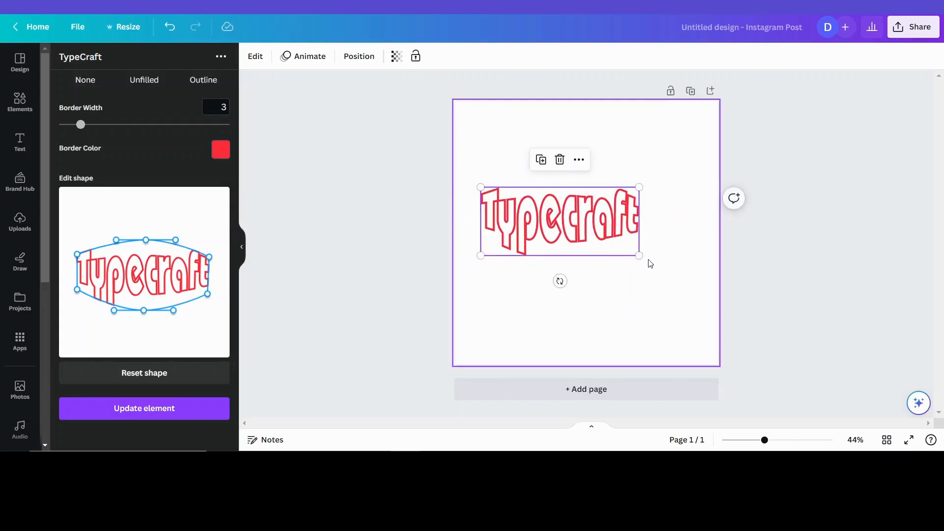
pyautogui.moveTo(640, 256); pyautogui.dragTo(691, 308)
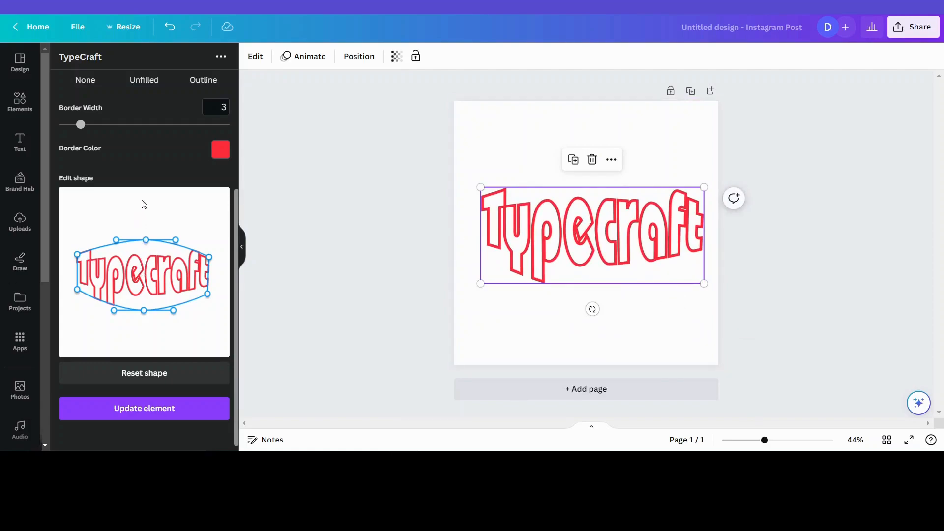
# Increase the bulge at the text shape's upper and lower middle and update the element on the page
pyautogui.moveTo(146, 241); pyautogui.dragTo(143, 206)
pyautogui.moveTo(145, 312); pyautogui.dragTo(148, 341)
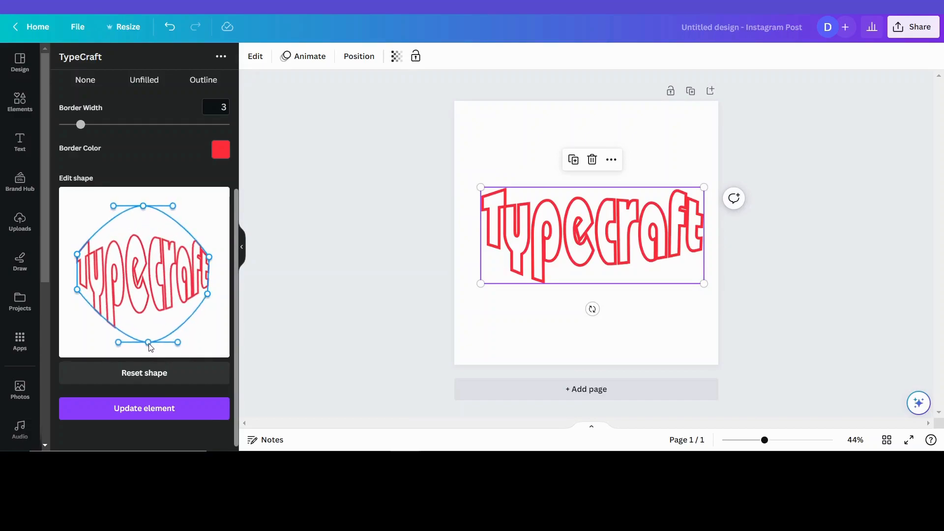
pyautogui.click(157, 421)
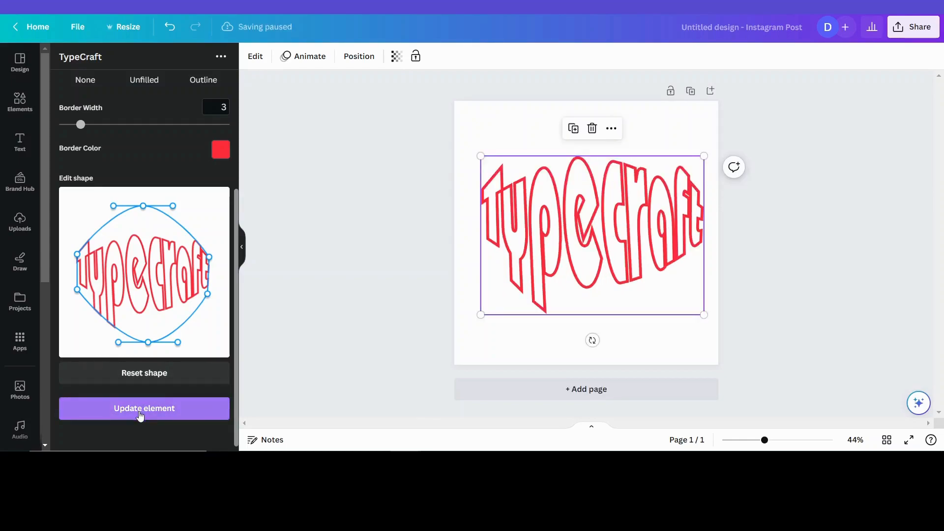
# Try pink and grey solid colours as the page background, and clear the background
pyautogui.click(517, 118)
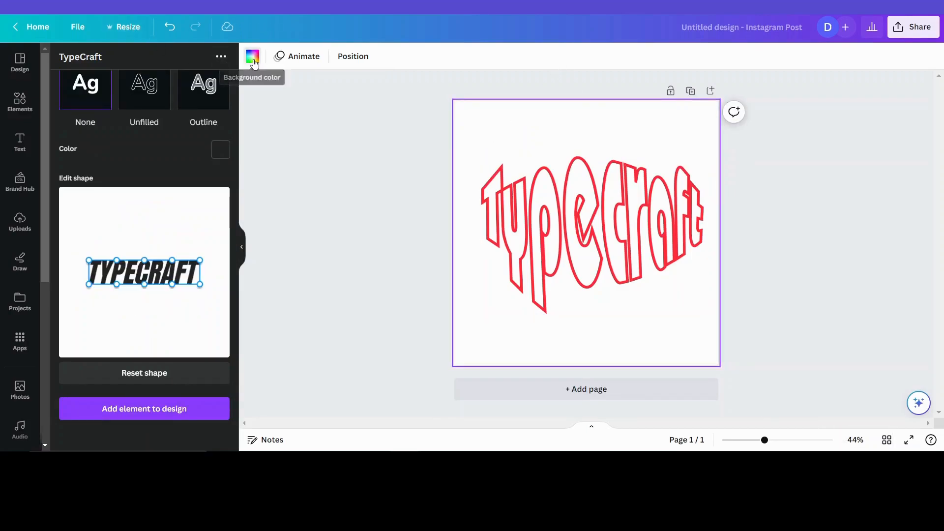
pyautogui.click(252, 57)
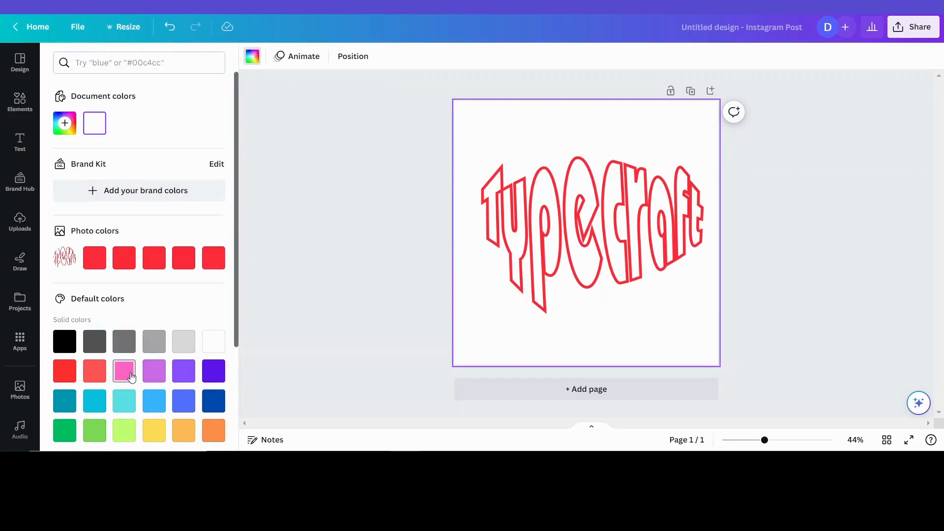
pyautogui.click(132, 377)
pyautogui.click(162, 348)
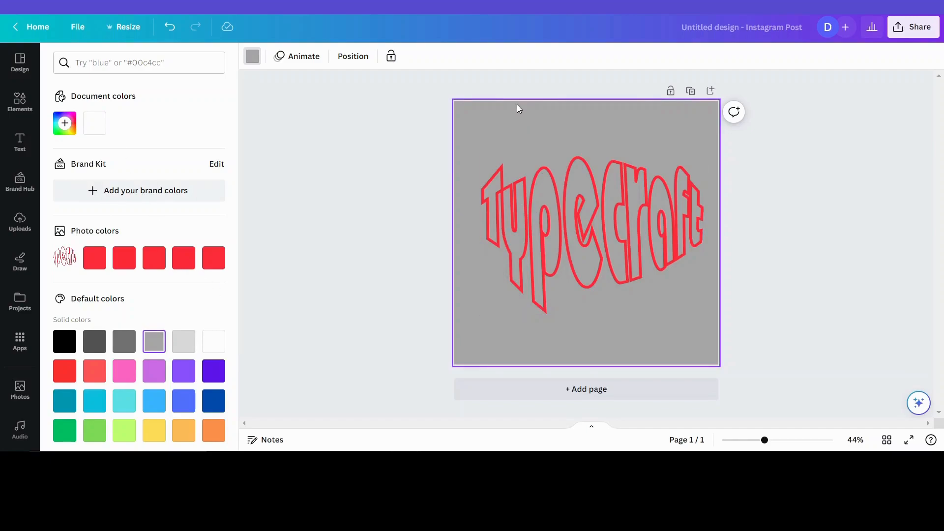
pyautogui.press('Delete')
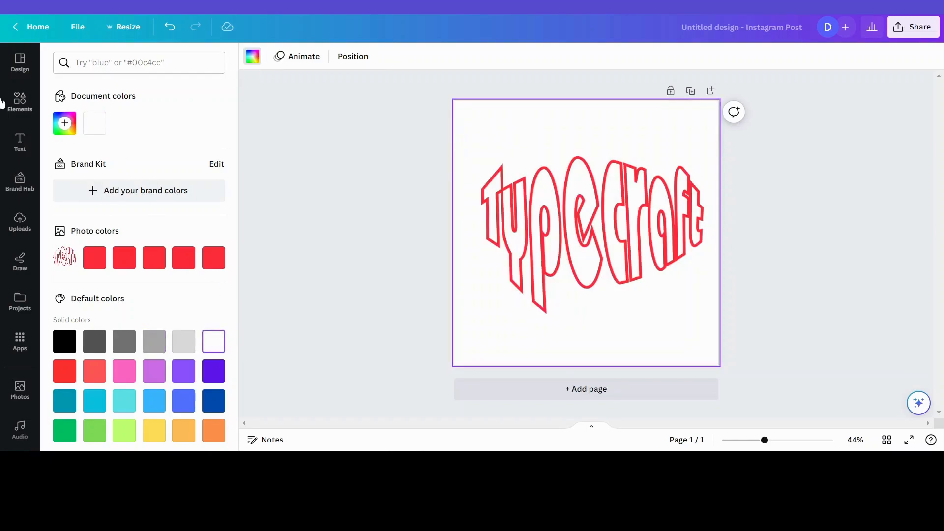
# Search the elements library for "typewriter" and list all matching photos
pyautogui.click(16, 105)
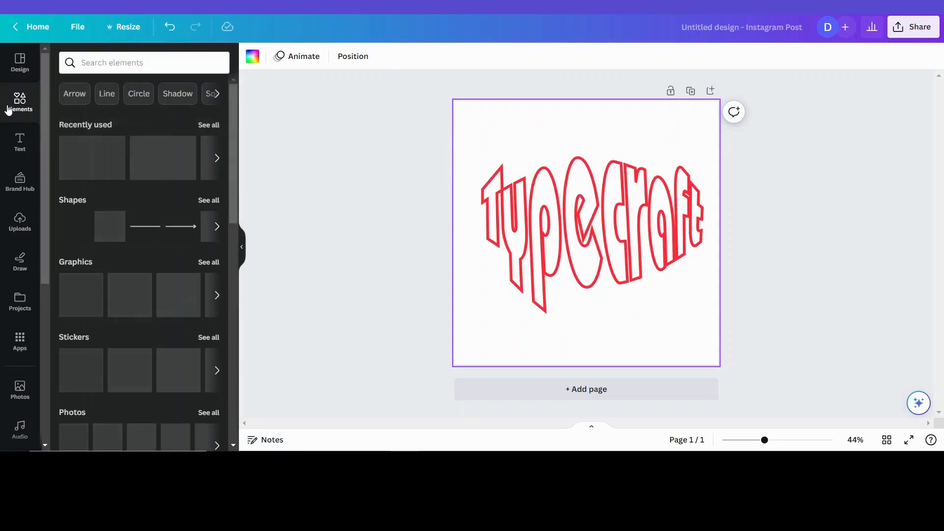
pyautogui.click(118, 62)
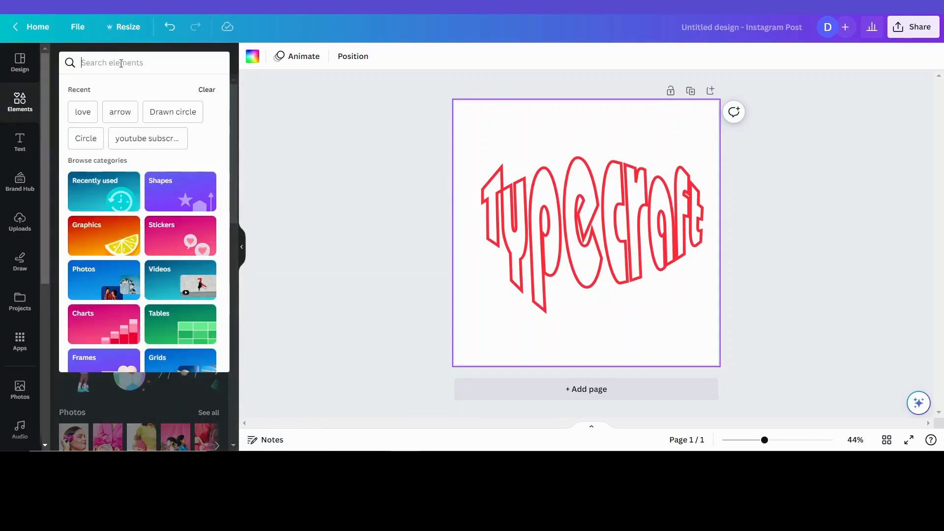
pyautogui.write('tupe')
pyautogui.press('BackSpace')
pyautogui.press('BackSpace')
pyautogui.press('BackSpace')
pyautogui.write('ypewriter')
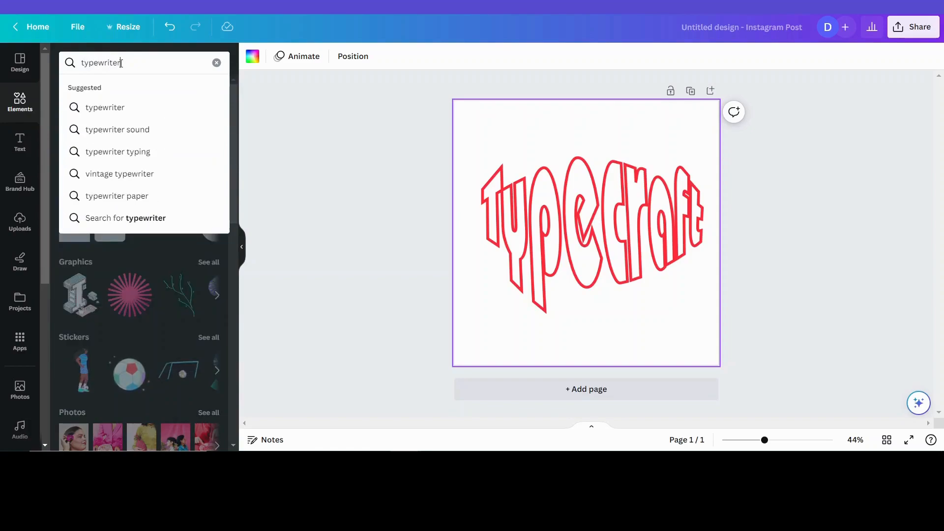
pyautogui.press('Return')
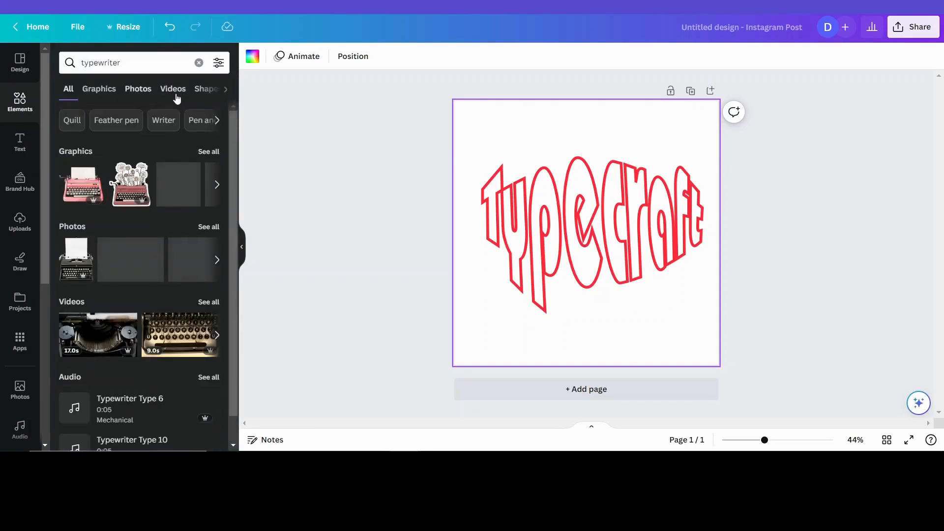
pyautogui.click(209, 227)
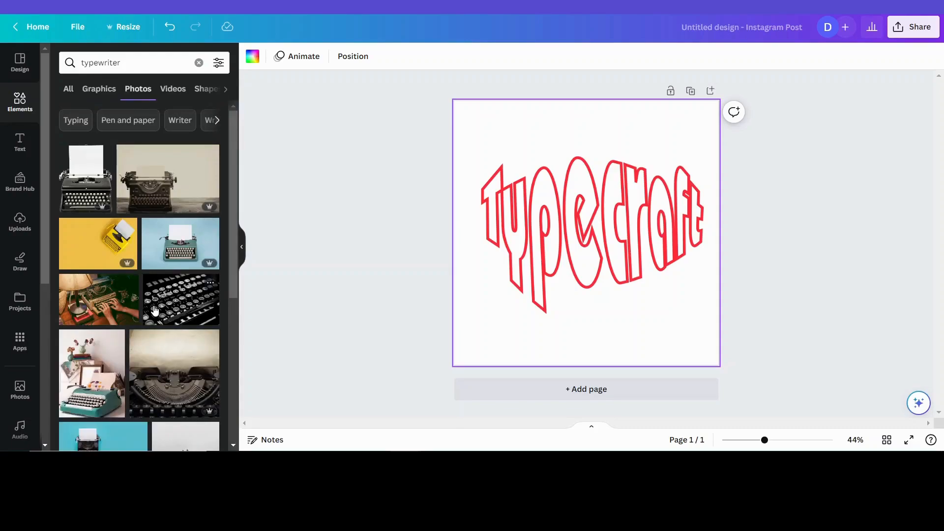
# Try adding the black typewriter keys photo to the page, and undo it
pyautogui.hotkey('ctrl', 'z')
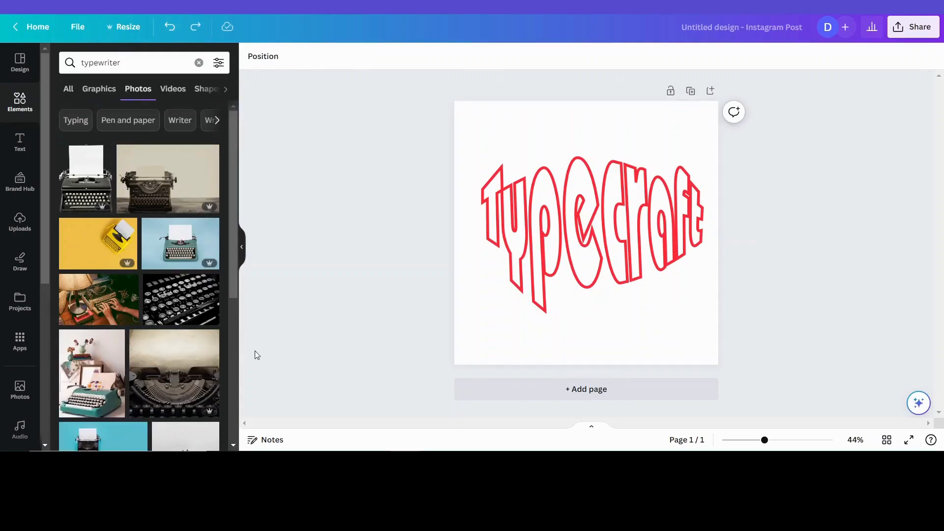
pyautogui.click(173, 307)
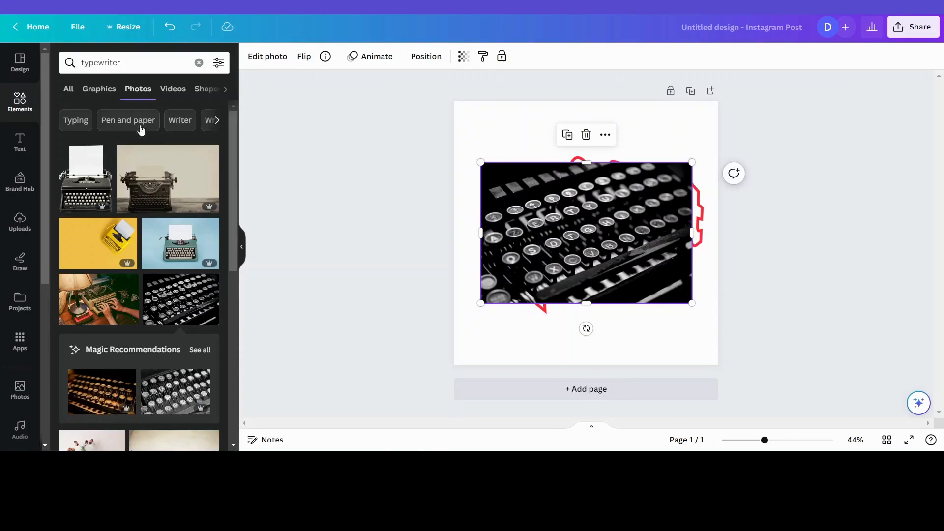
pyautogui.click(169, 27)
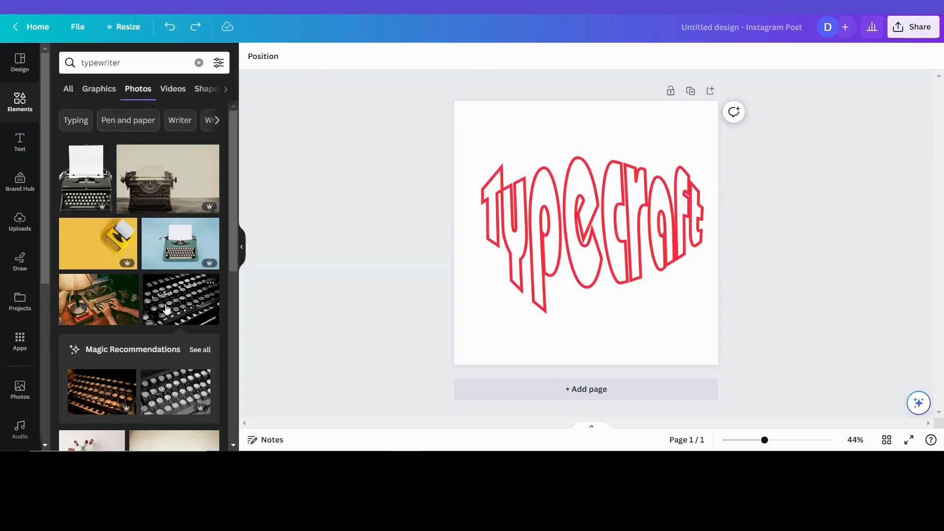
# Try filling the whole page with the black typewriter keys photo sent behind the text, and undo both changes
pyautogui.moveTo(166, 308); pyautogui.dragTo(468, 289)
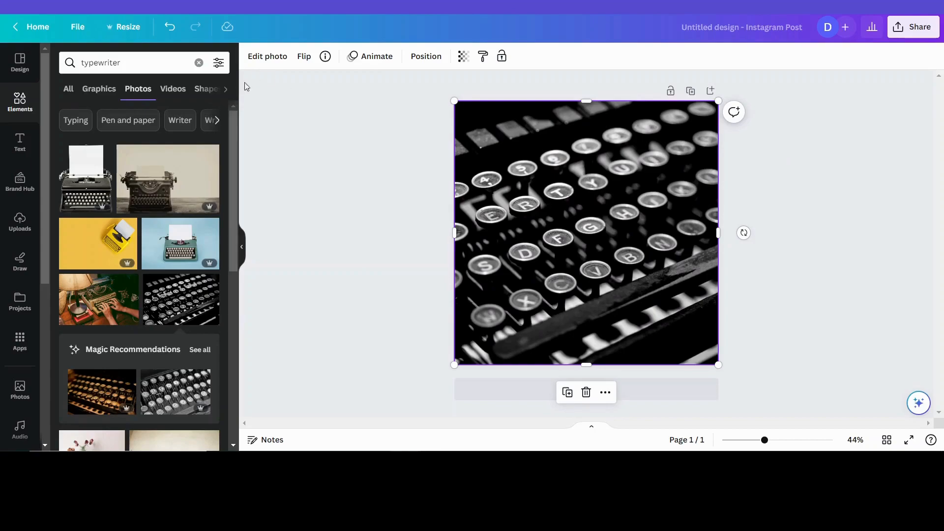
pyautogui.click(426, 59)
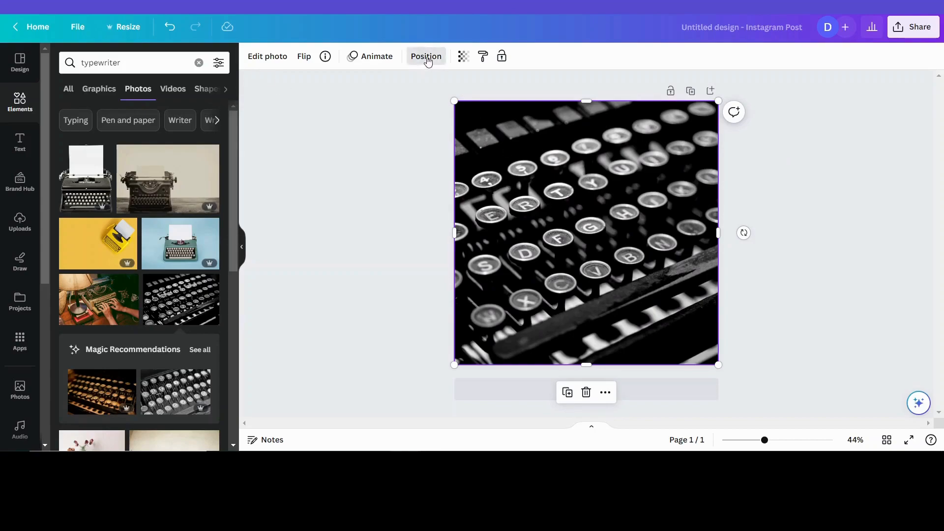
pyautogui.click(182, 108)
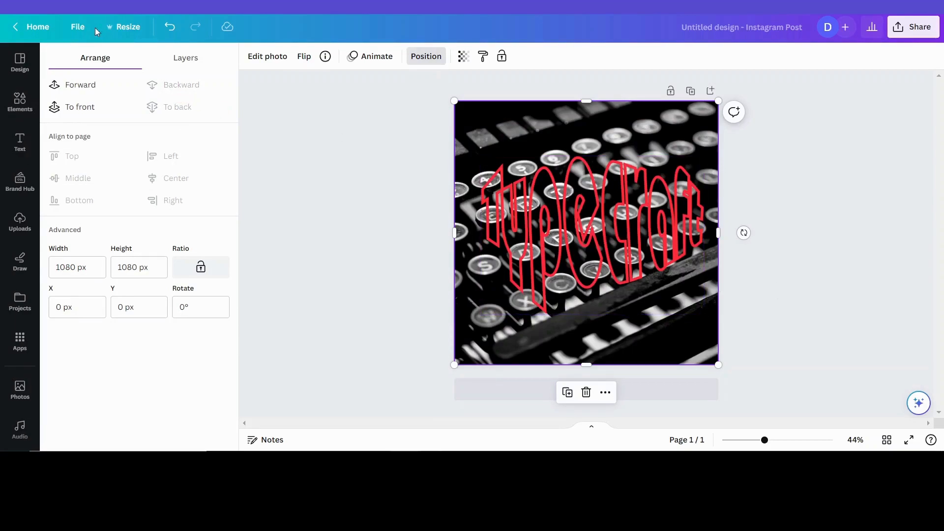
pyautogui.click(169, 27)
pyautogui.click(169, 28)
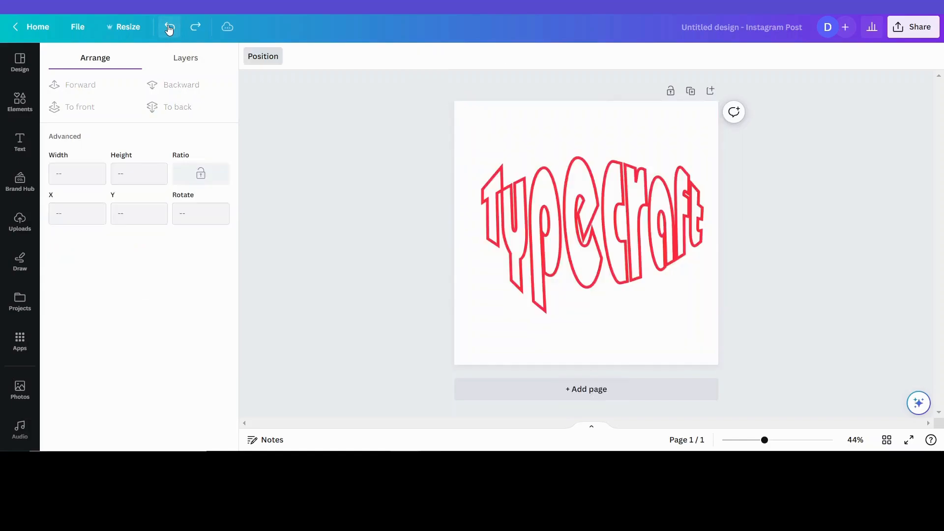
pyautogui.click(342, 131)
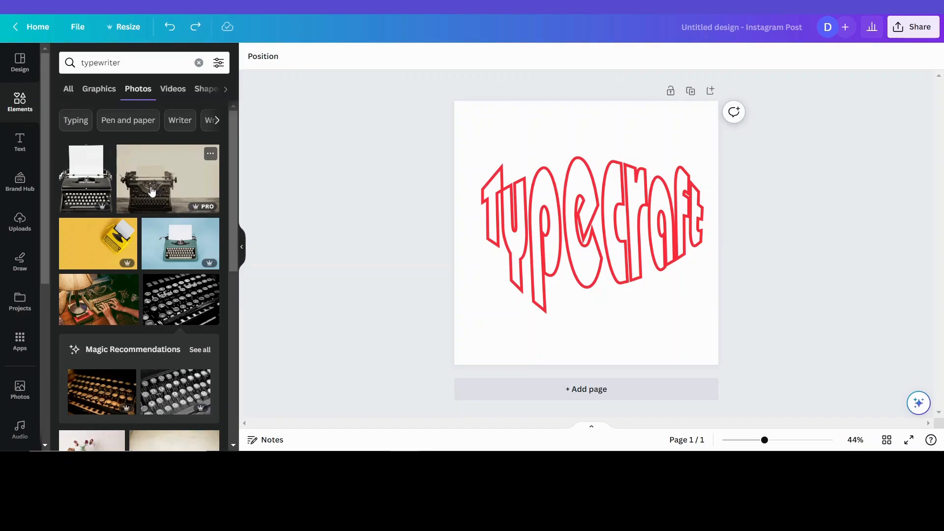
# Fill the page with the beige vintage typewriter photo behind the warped text, and move the text up to the page's upper edge
pyautogui.moveTo(152, 192); pyautogui.dragTo(471, 288)
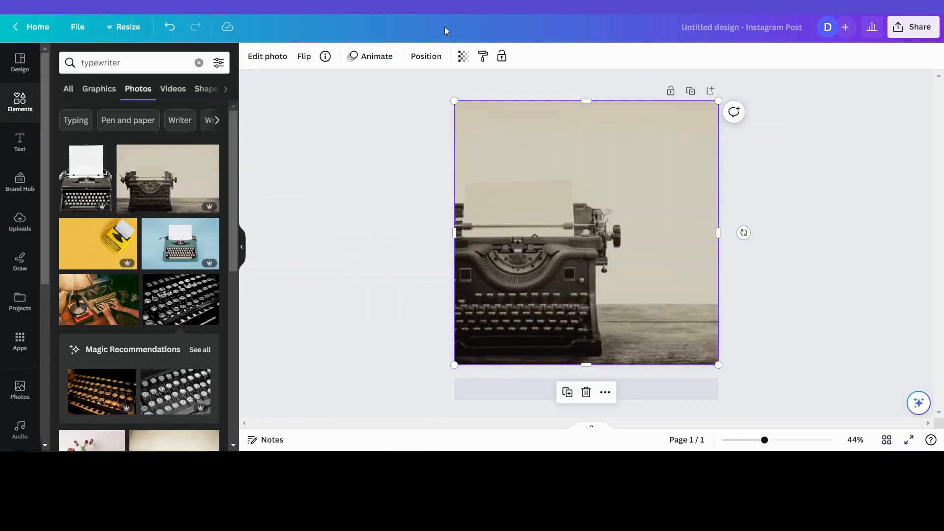
pyautogui.click(426, 57)
pyautogui.click(174, 120)
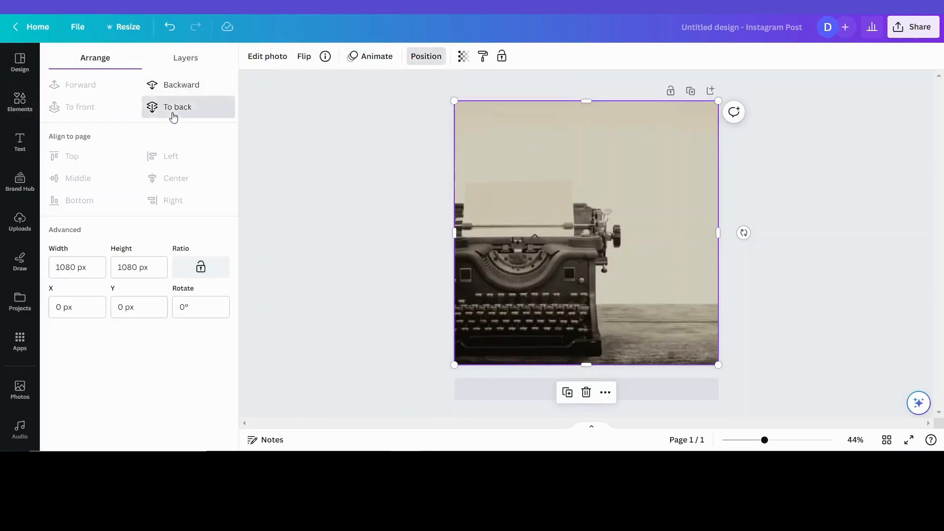
pyautogui.click(610, 159)
pyautogui.moveTo(609, 160); pyautogui.dragTo(610, 156)
# Shift the background photo within its crop so the whole typewriter sits in the middle of the page
pyautogui.click(552, 304)
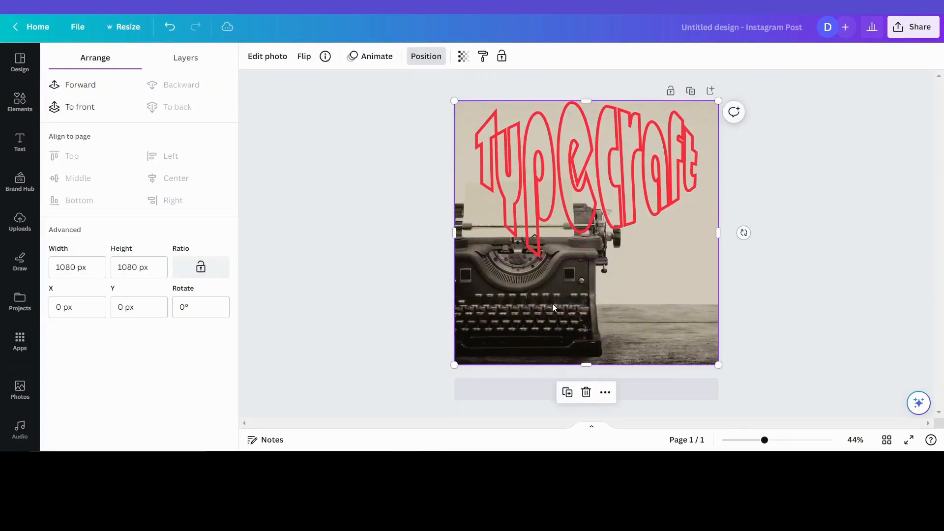
pyautogui.doubleClick(546, 309)
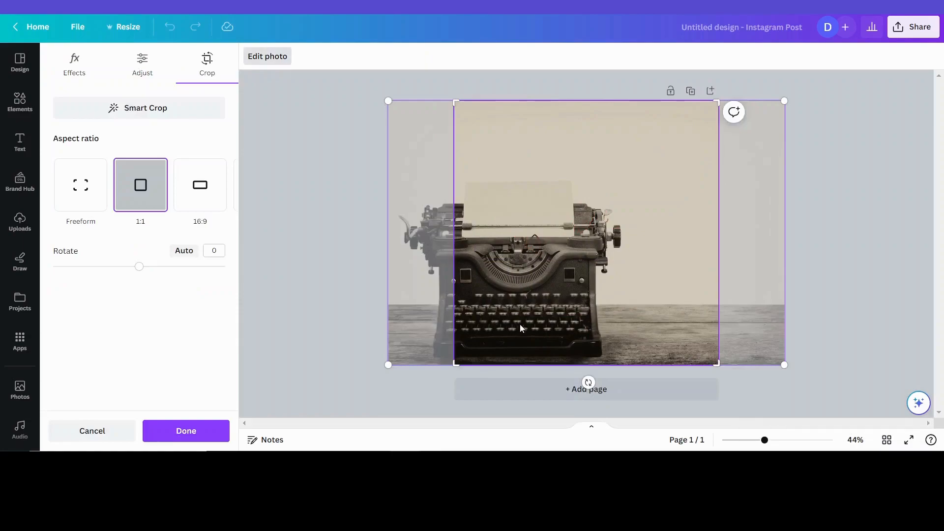
pyautogui.moveTo(519, 324); pyautogui.dragTo(593, 318)
pyautogui.click(890, 183)
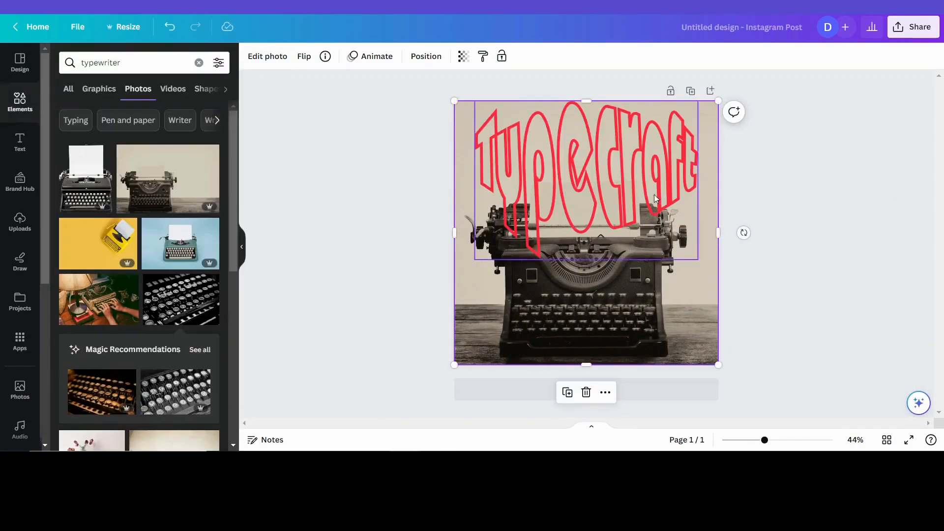
# Shrink the warped text to about half the page width and place it above the typewriter
pyautogui.click(585, 133)
pyautogui.moveTo(696, 258); pyautogui.dragTo(615, 201)
pyautogui.moveTo(554, 144); pyautogui.dragTo(598, 153)
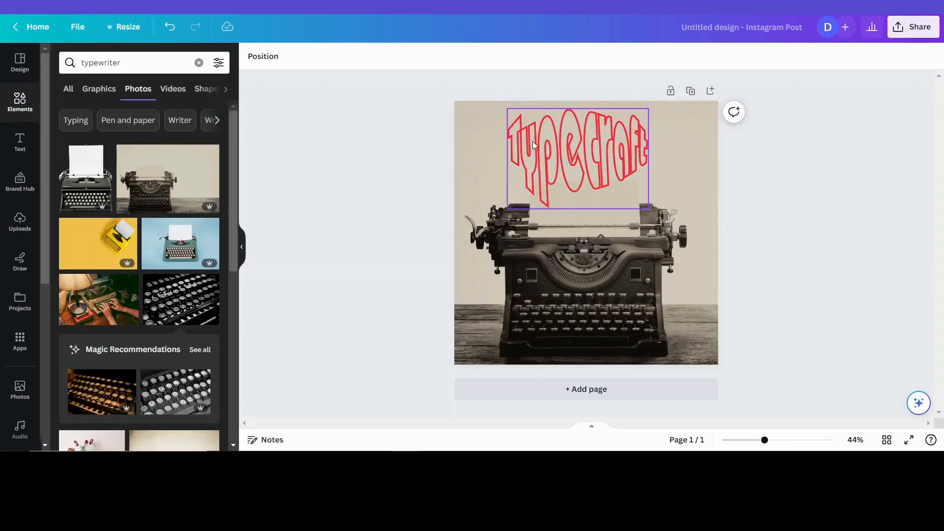
# Preview the basic element animations, including Pan, on the warped text
pyautogui.moveTo(533, 142); pyautogui.dragTo(533, 143)
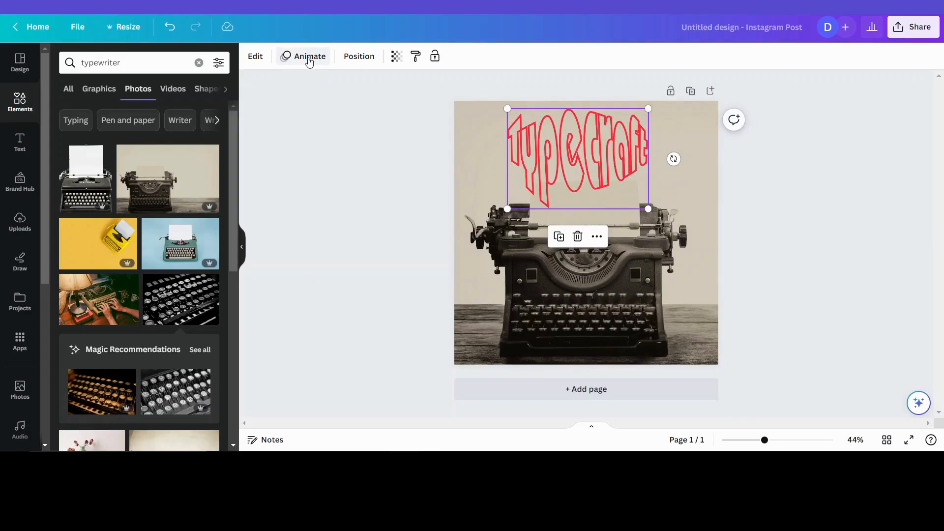
pyautogui.click(308, 60)
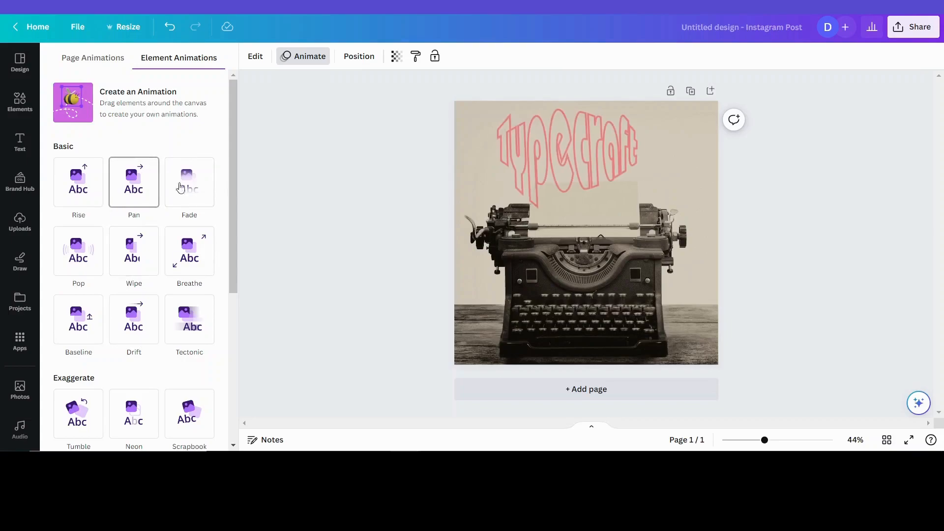
pyautogui.click(386, 136)
# Flatten the bulge at the text shape's upper middle and update the element on the page
pyautogui.click(262, 56)
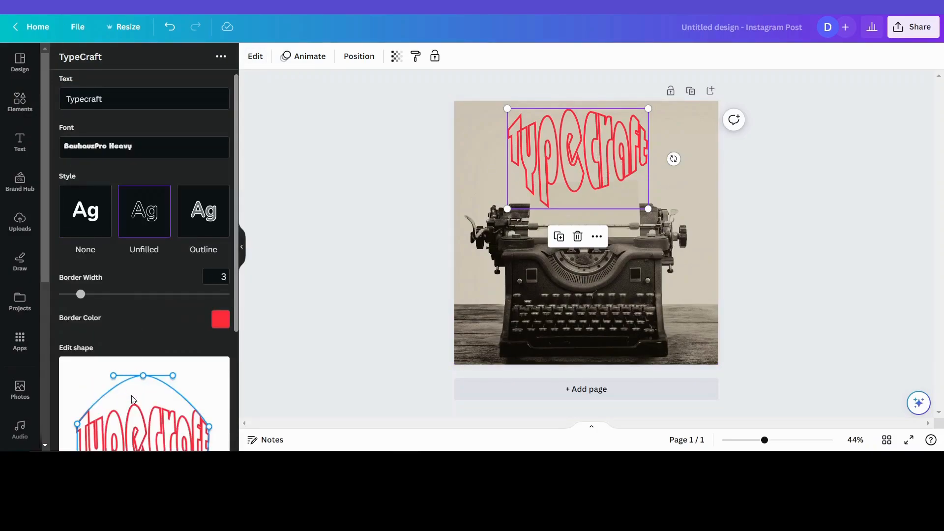
pyautogui.scroll(-2, 143, 382)
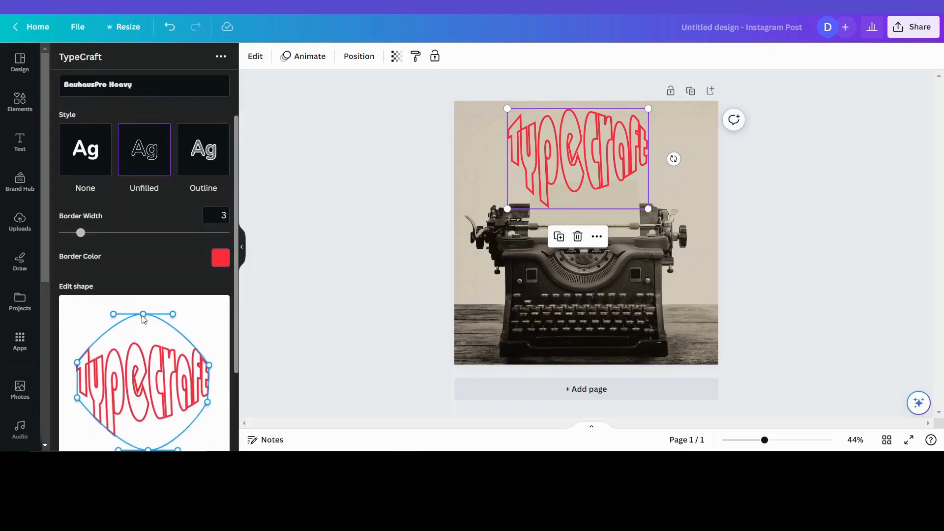
pyautogui.moveTo(143, 318); pyautogui.dragTo(147, 348)
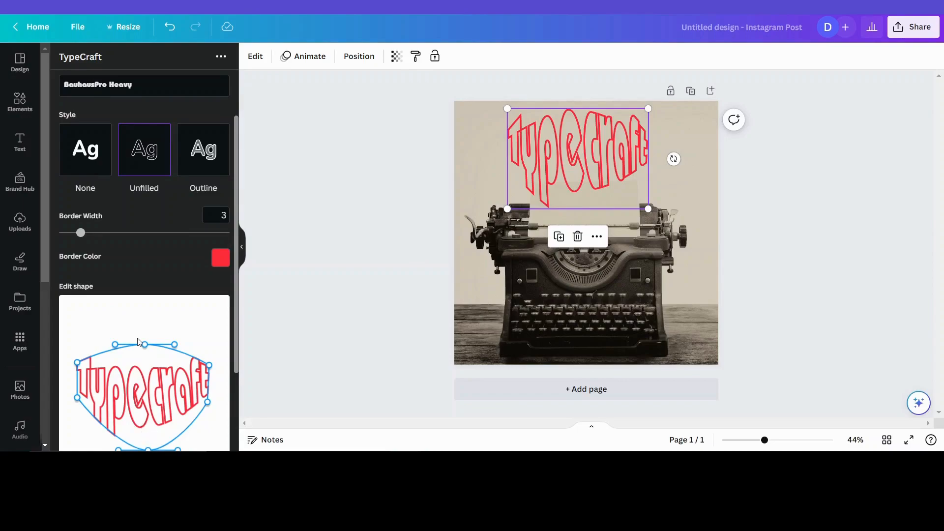
pyautogui.scroll(-4, 158, 312)
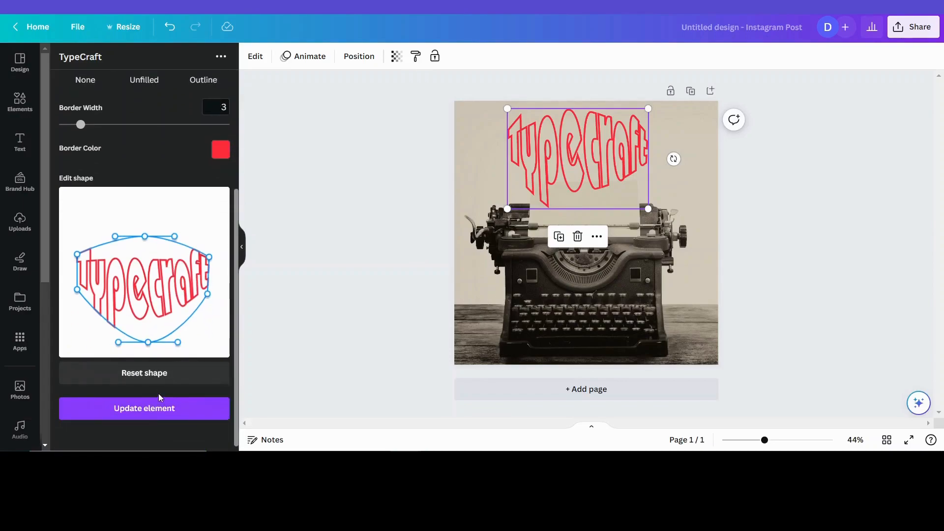
pyautogui.click(154, 409)
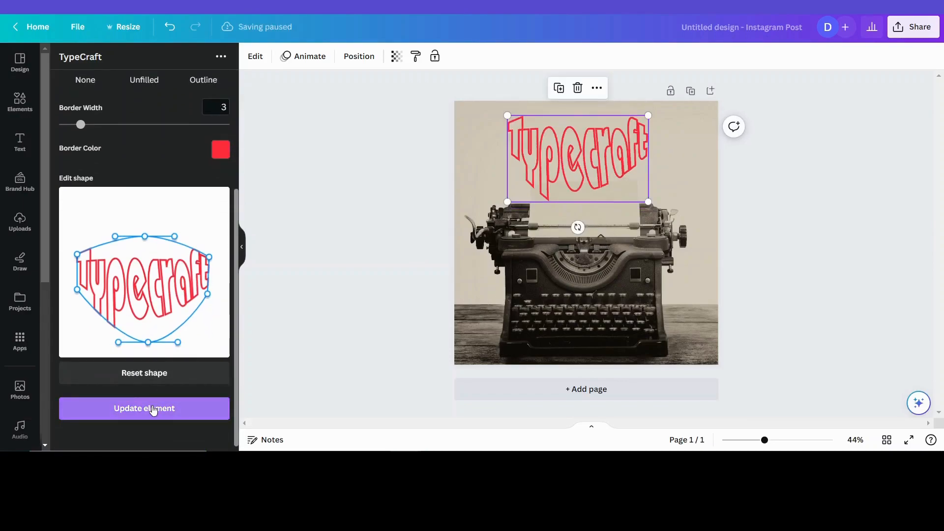
# Centre the warped text horizontally on the page above the typewriter
pyautogui.click(876, 263)
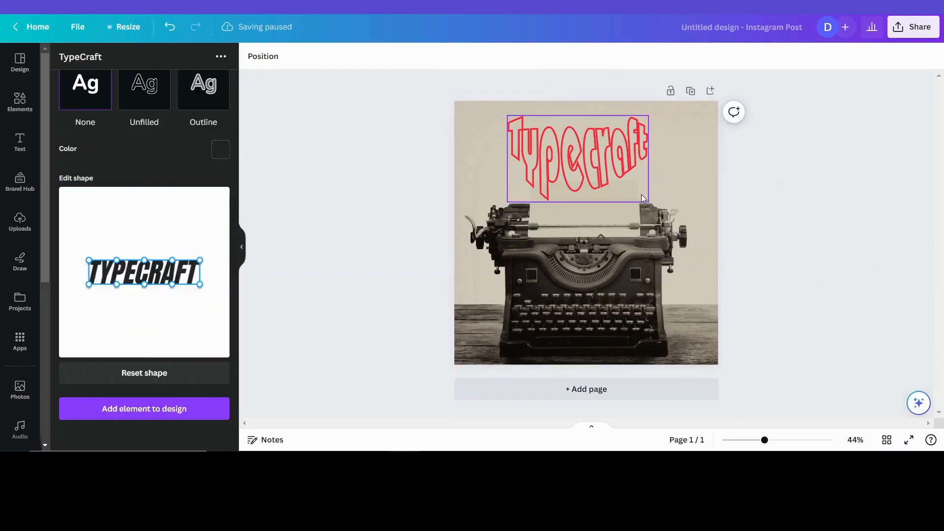
pyautogui.moveTo(588, 168); pyautogui.dragTo(598, 167)
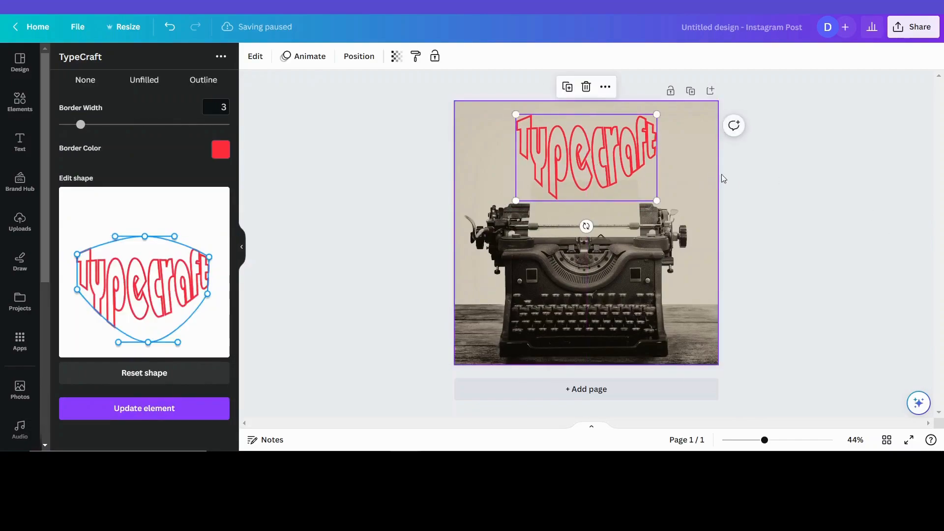
pyautogui.click(758, 202)
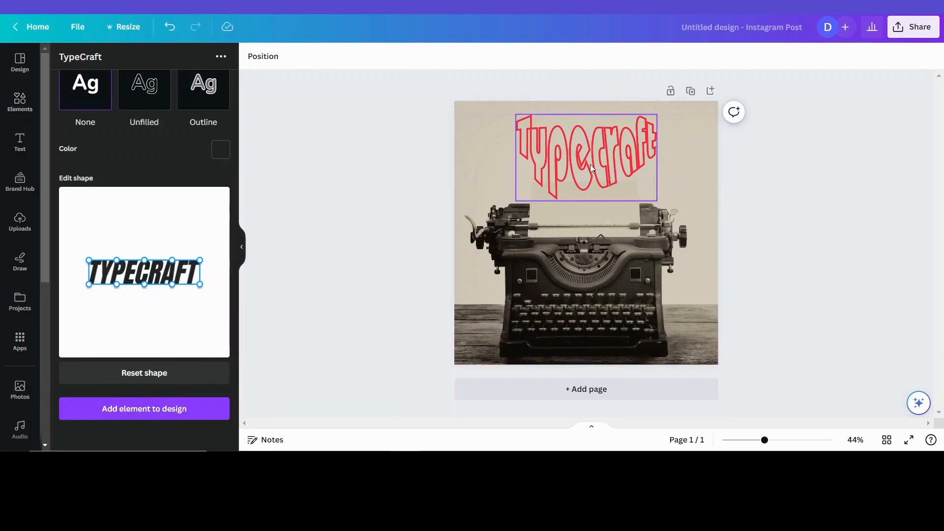
# Add a square shape, stretch it into a rectangle about 648 by 384 px around the warped text, and move it behind the text
pyautogui.click(20, 101)
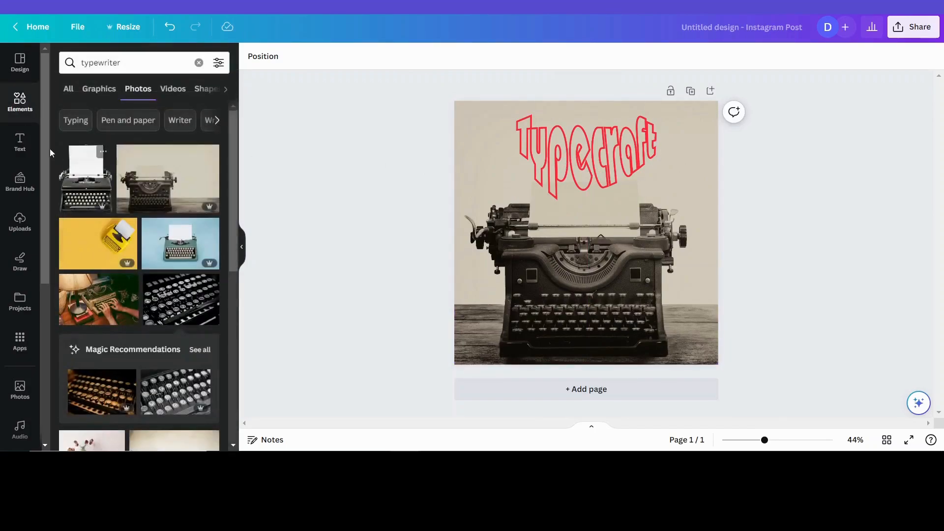
pyautogui.click(198, 62)
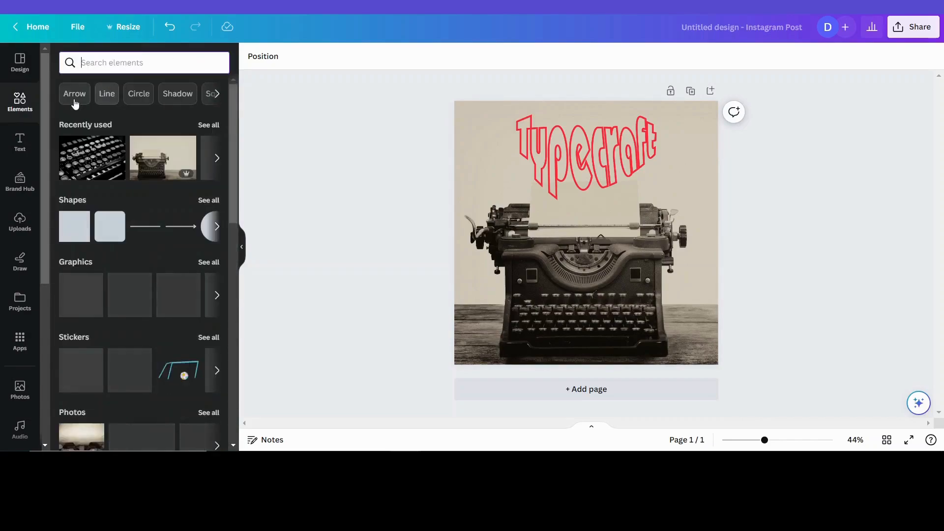
pyautogui.click(74, 226)
pyautogui.moveTo(594, 241); pyautogui.dragTo(665, 152)
pyautogui.moveTo(586, 186)
pyautogui.mouseDown()
pyautogui.moveTo(589, 211)
pyautogui.moveTo(590, 200)
pyautogui.mouseUp()
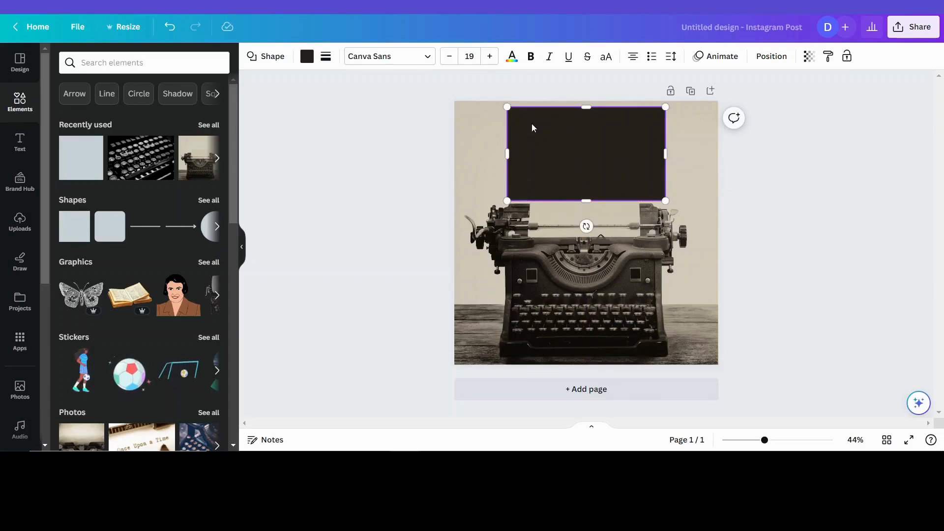
pyautogui.click(770, 58)
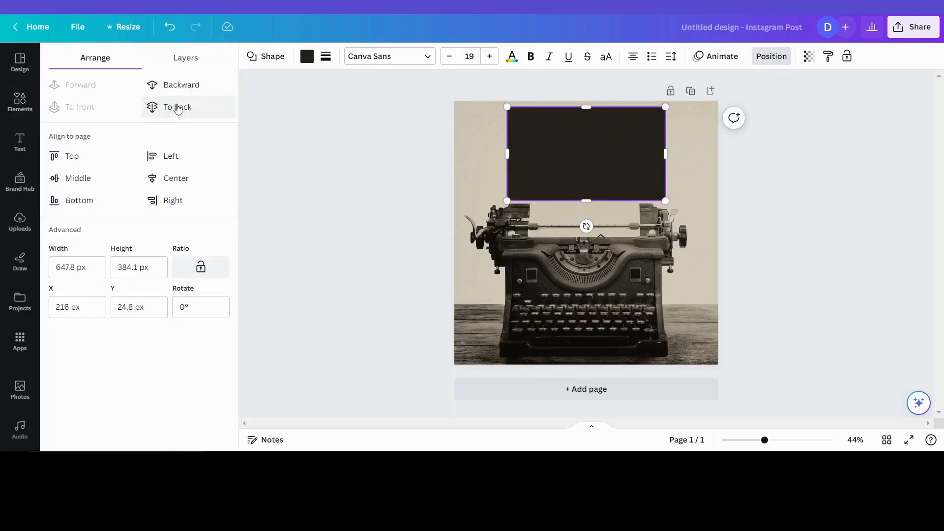
pyautogui.click(180, 88)
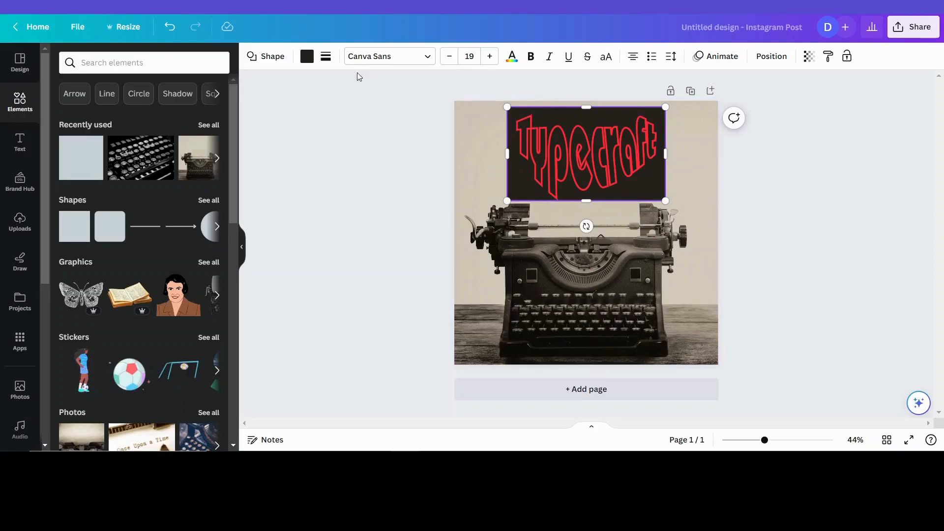
# Recolour the rectangle by sampling a tone from the typewriter photo and adjusting it to the grey #898785
pyautogui.click(306, 58)
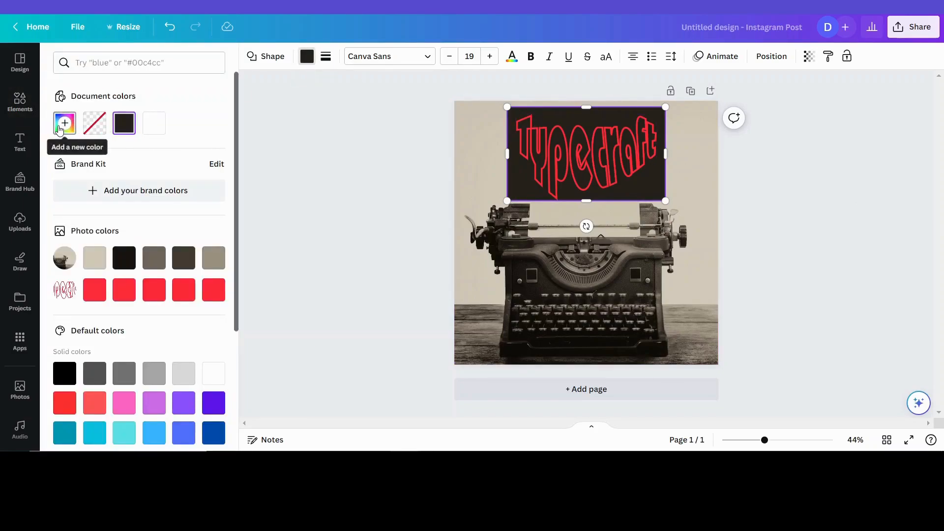
pyautogui.click(59, 129)
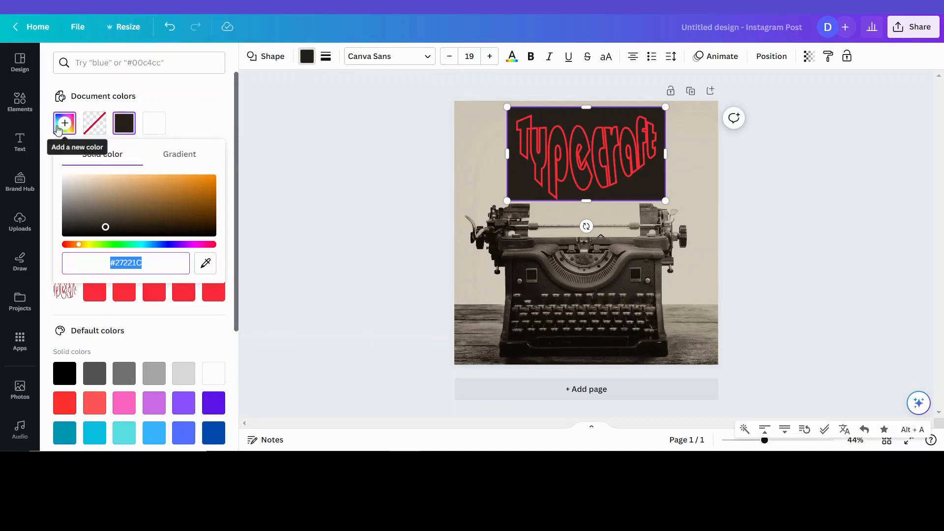
pyautogui.click(206, 270)
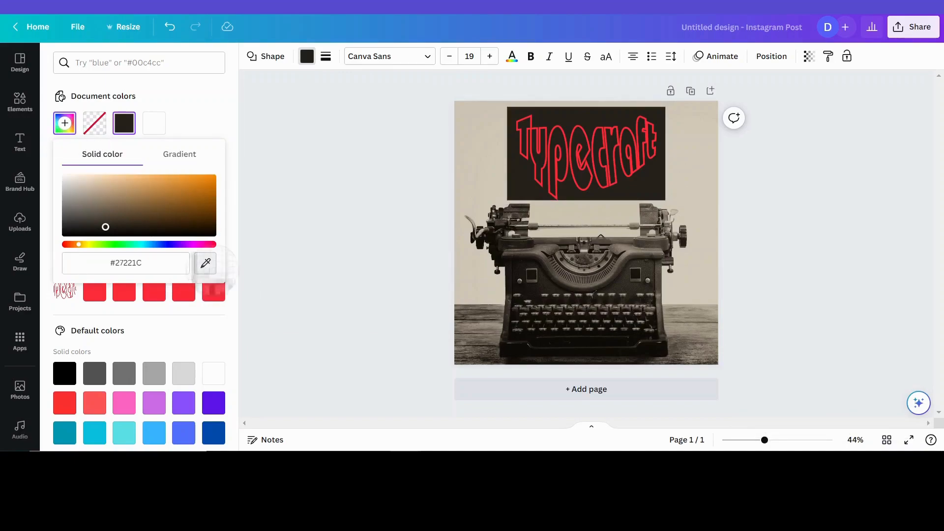
pyautogui.click(541, 247)
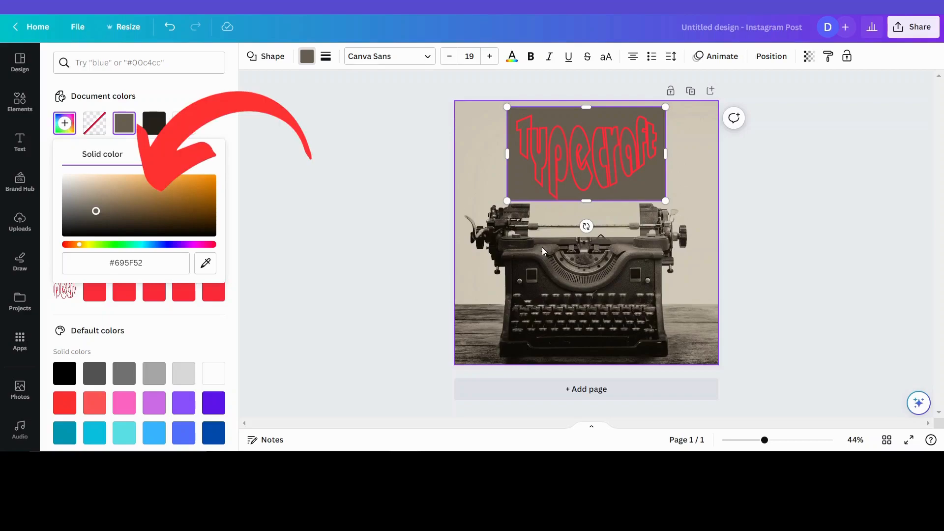
pyautogui.moveTo(98, 216); pyautogui.dragTo(66, 204)
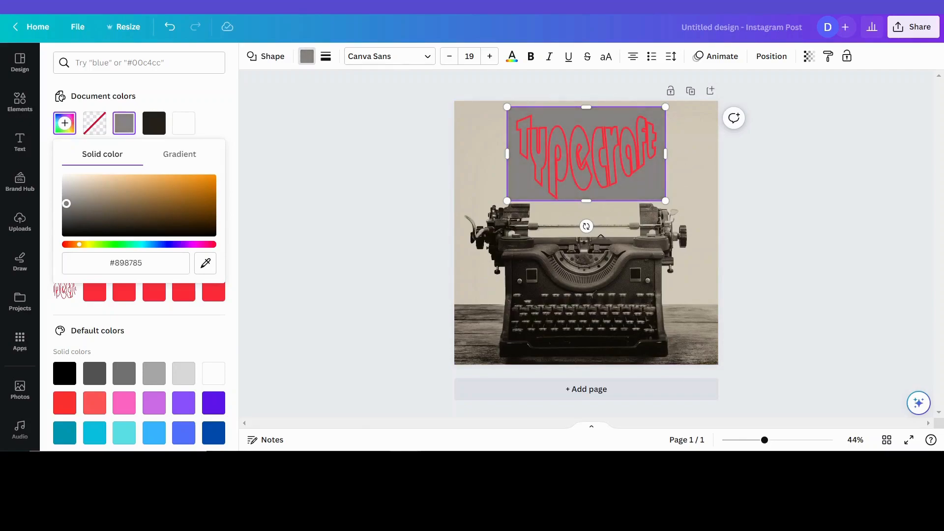
pyautogui.click(286, 268)
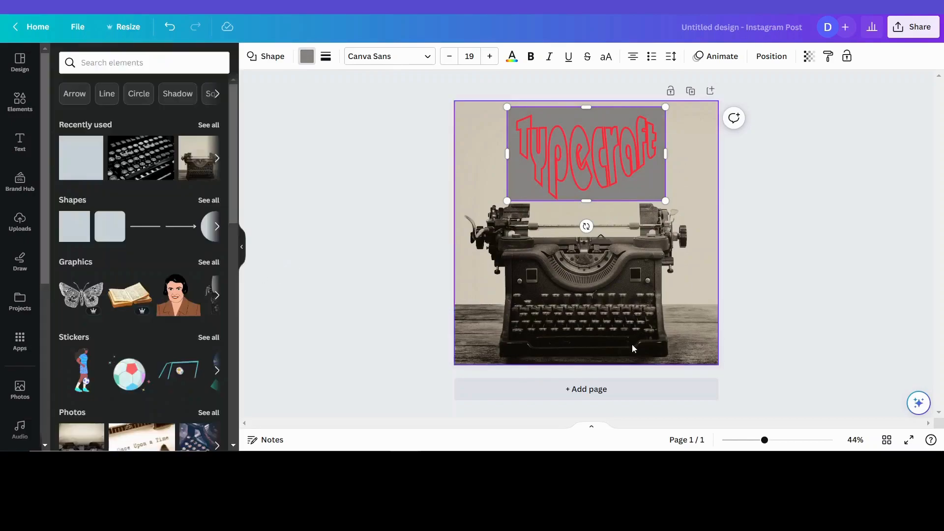
# Open the warped text for editing and set its border colour to bright green #4aff2d
pyautogui.click(619, 134)
pyautogui.click(255, 58)
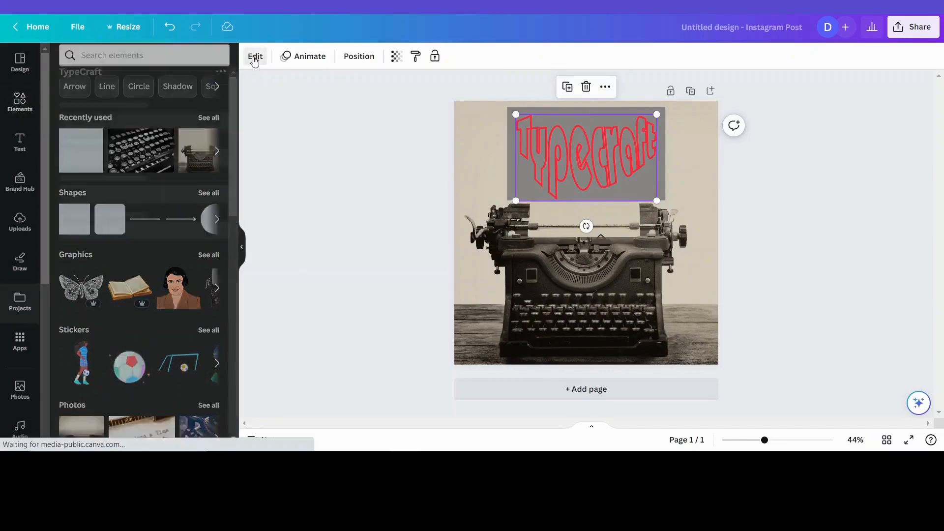
pyautogui.scroll(-2, 193, 309)
pyautogui.click(220, 196)
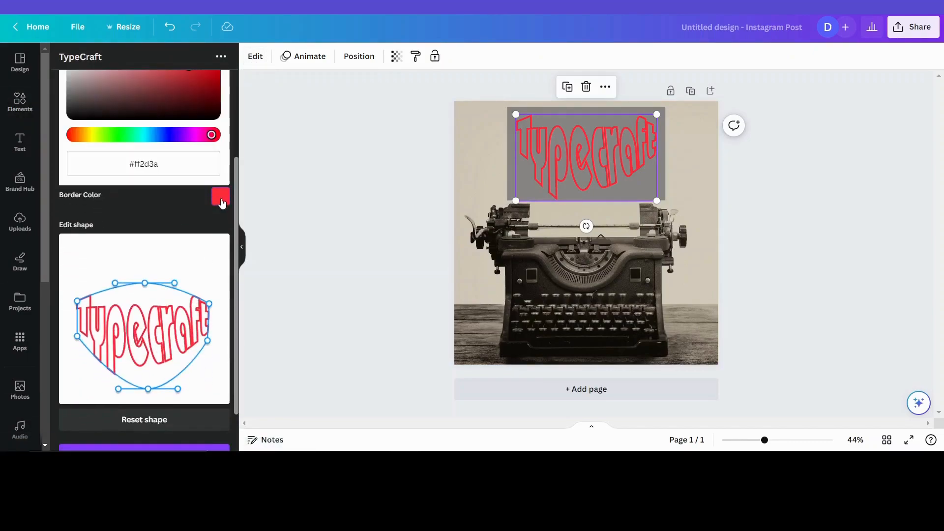
pyautogui.click(118, 134)
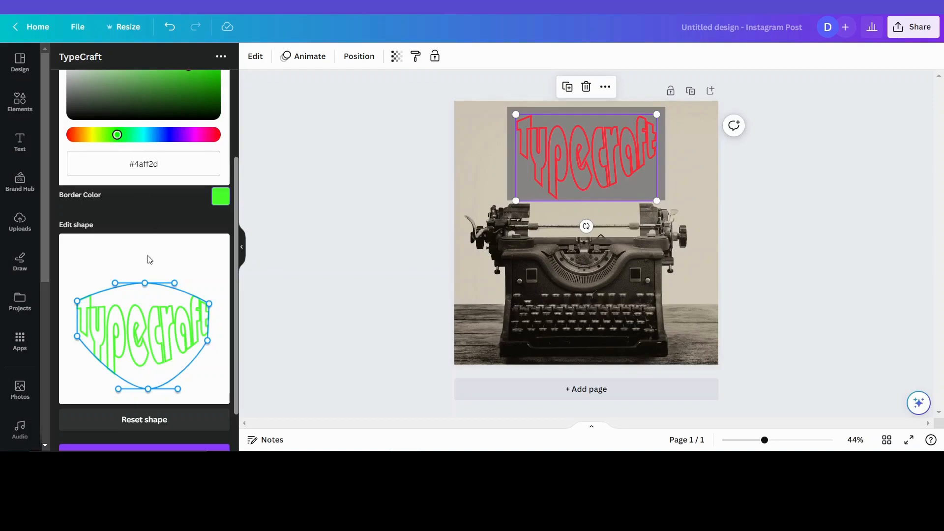
# Replace the wording of the warped text with "Typewriter"
pyautogui.scroll(2, 150, 259)
pyautogui.doubleClick(118, 101)
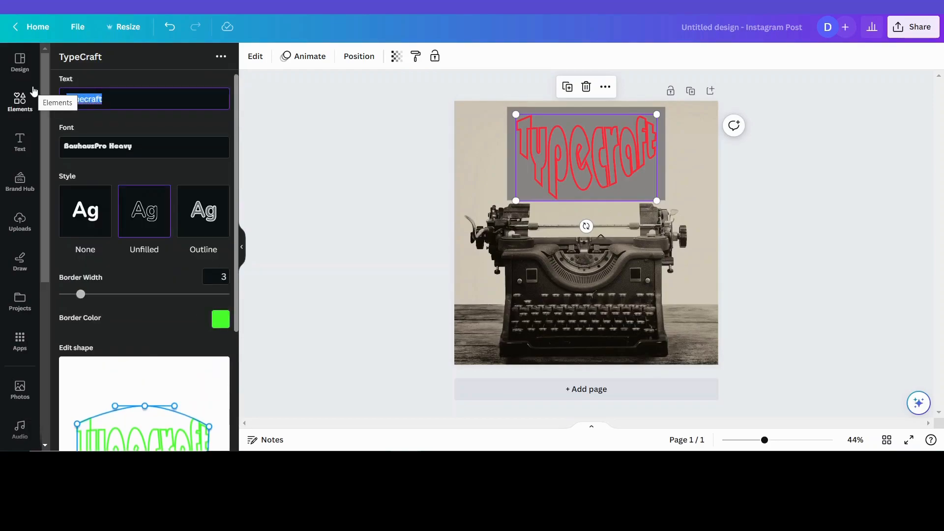
pyautogui.write('T')
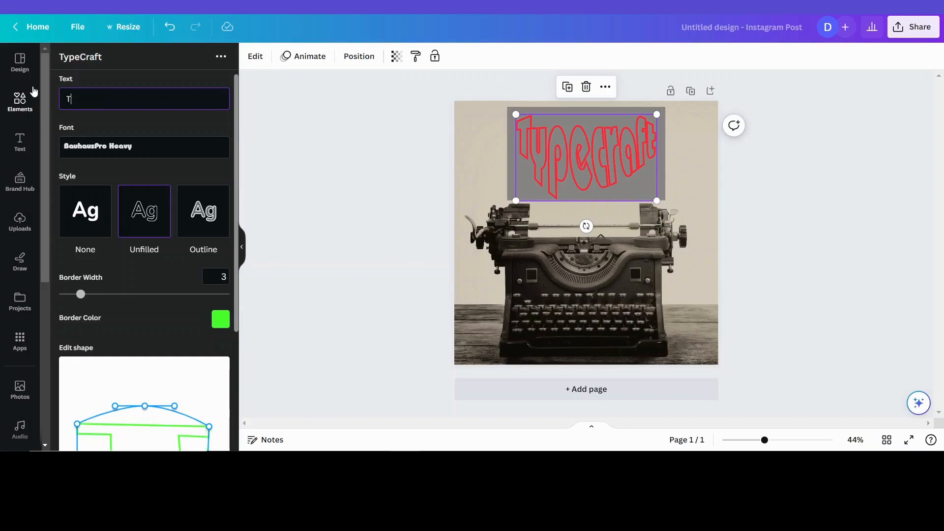
pyautogui.write('ypewriter')
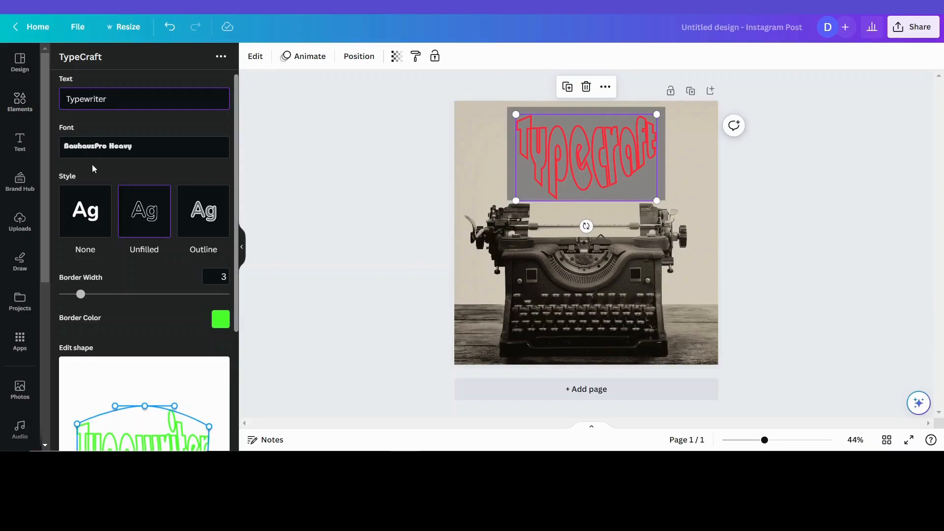
# Set the warped text's border colour to white #ffffff and update the element on the page
pyautogui.scroll(-4, 221, 197)
pyautogui.click(220, 151)
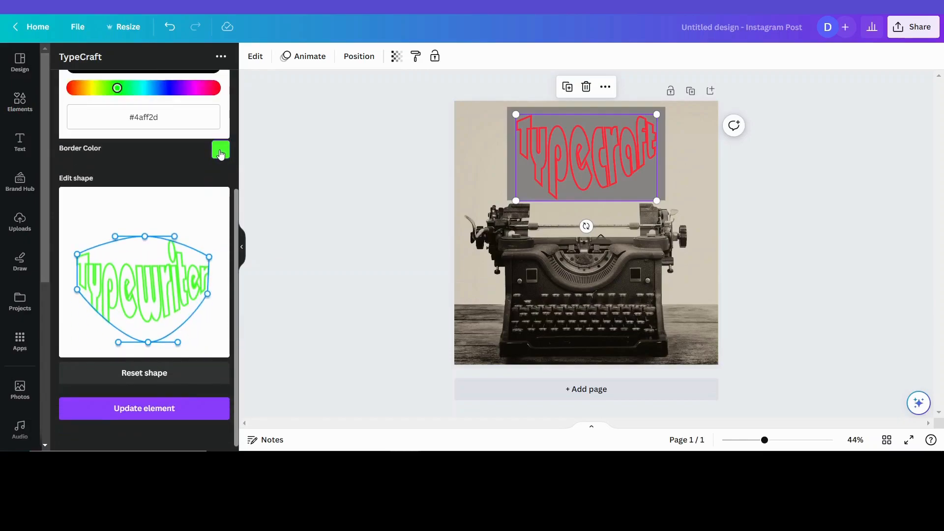
pyautogui.scroll(3, 86, 162)
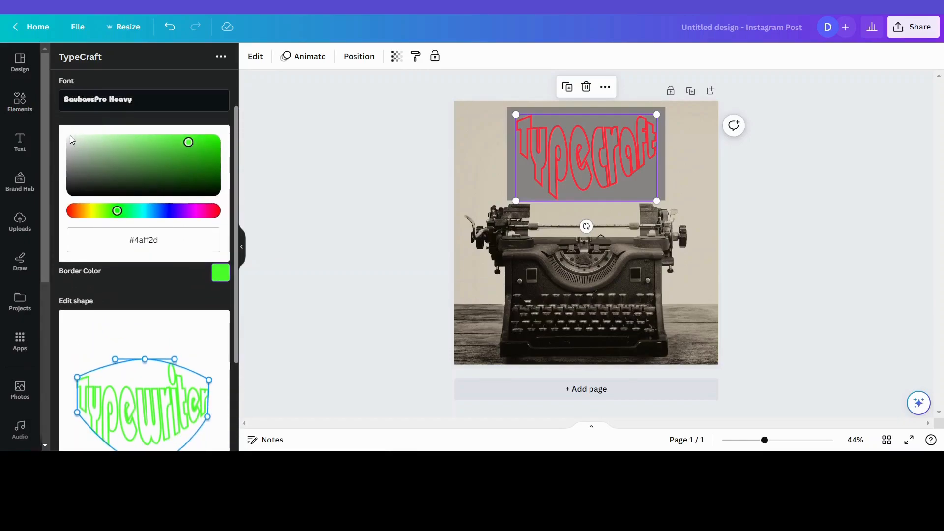
pyautogui.click(71, 142)
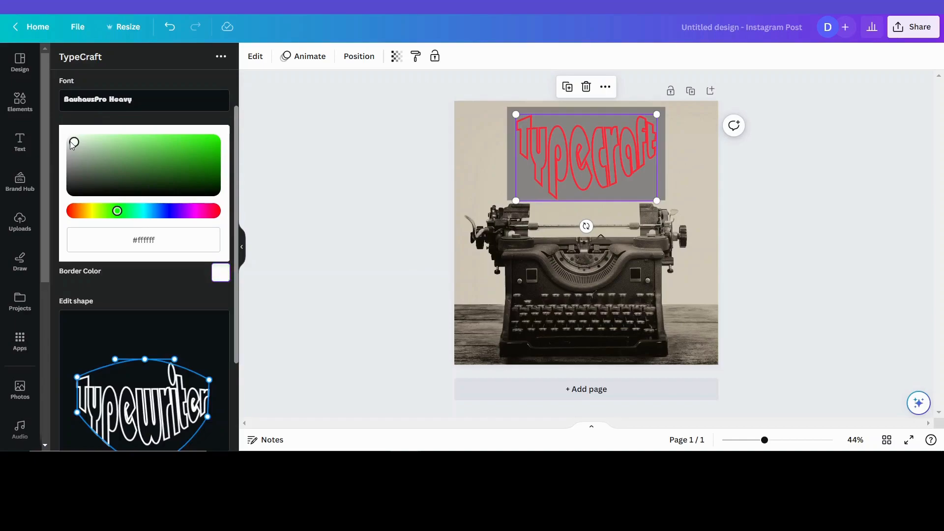
pyautogui.scroll(-3, 158, 245)
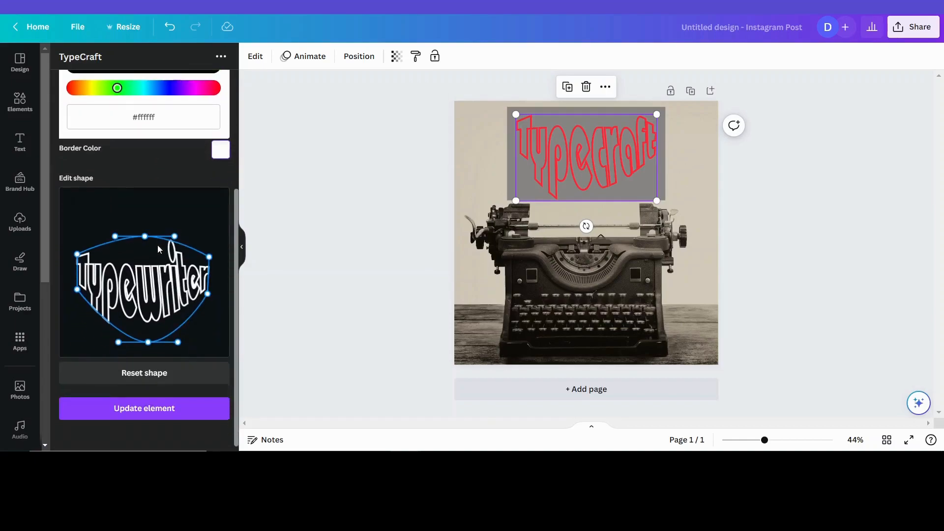
pyautogui.click(139, 415)
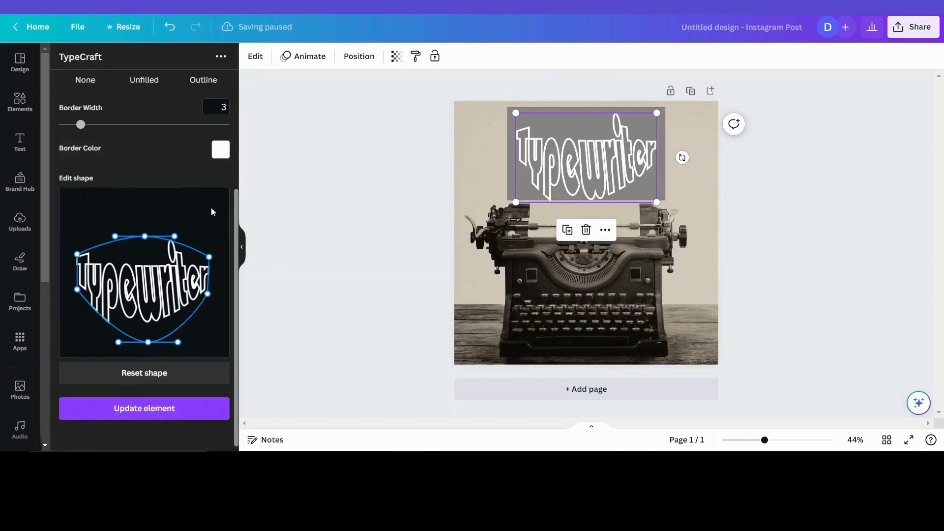
# Set the warped text's border colour to black #000000 and update the element on the page
pyautogui.click(220, 150)
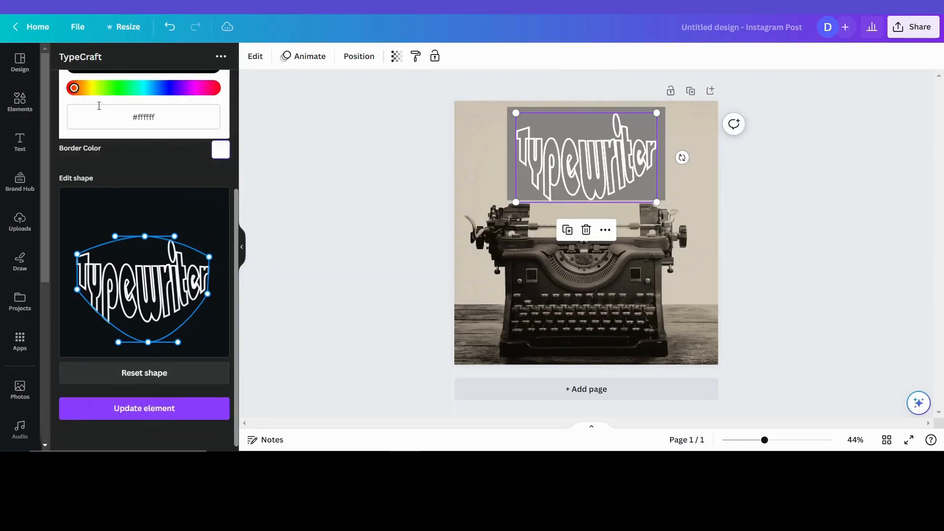
pyautogui.scroll(3, 69, 147)
pyautogui.click(74, 195)
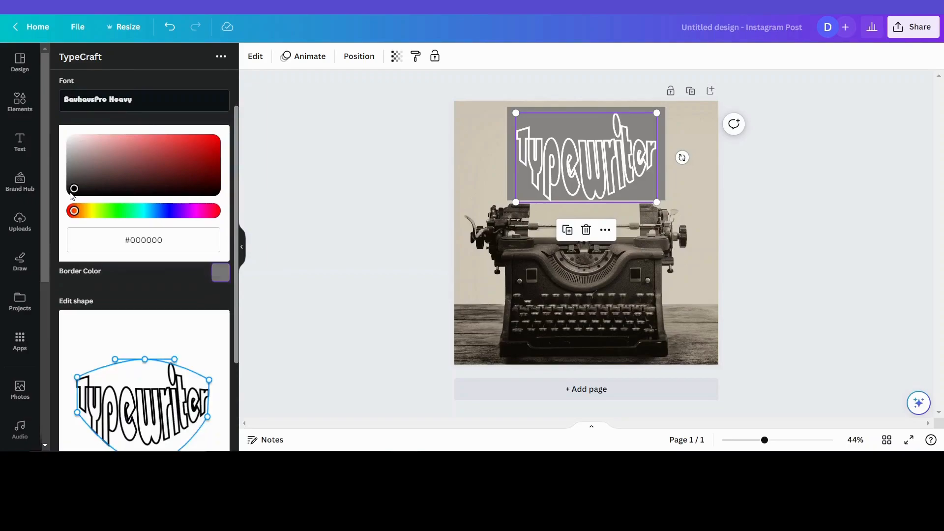
pyautogui.scroll(-3, 147, 344)
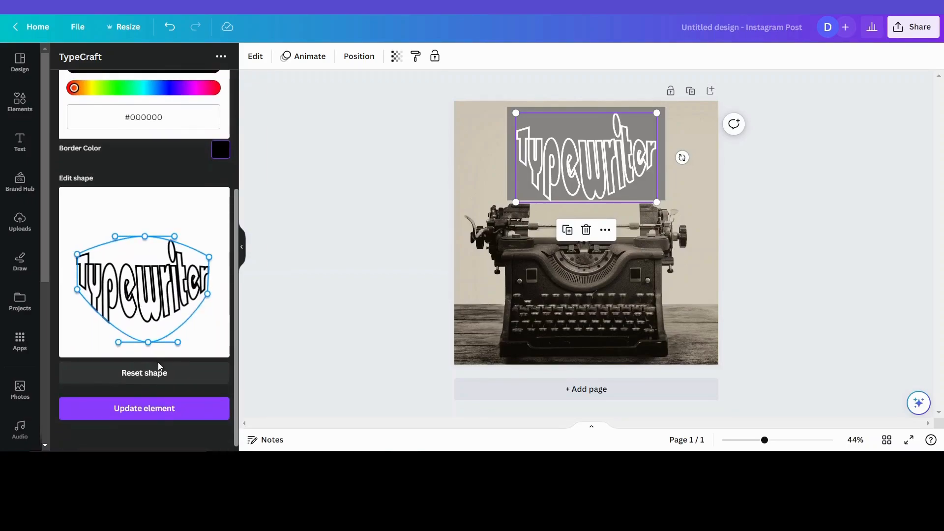
pyautogui.click(166, 412)
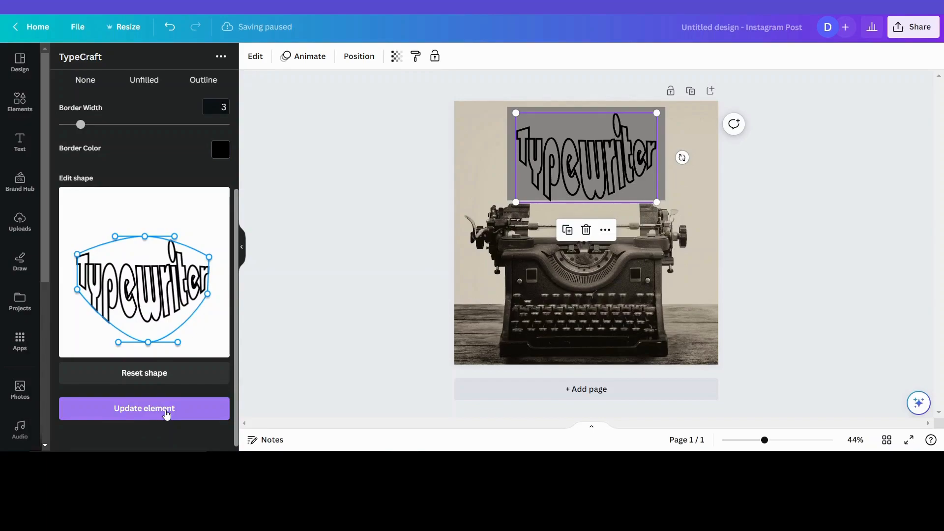
# Deselect the warped text and select the grey rectangle behind it
pyautogui.click(743, 182)
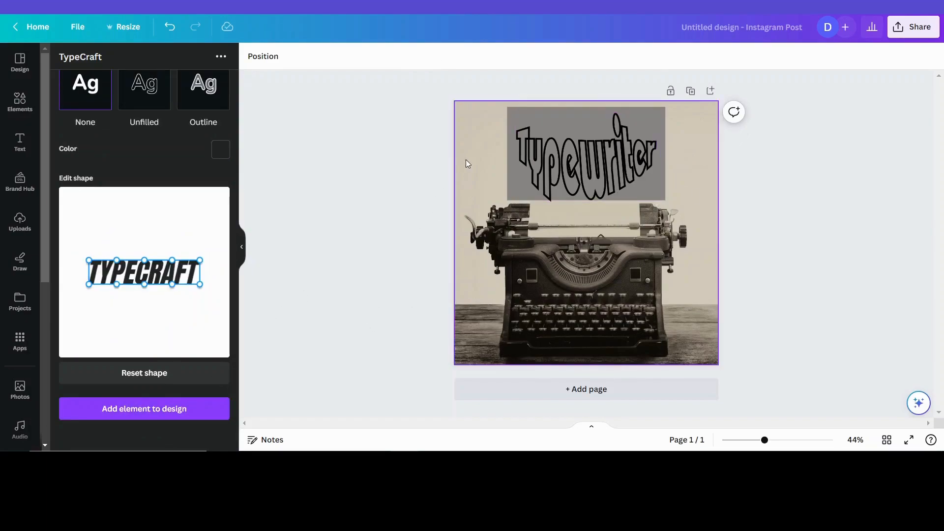
pyautogui.click(483, 136)
pyautogui.click(573, 112)
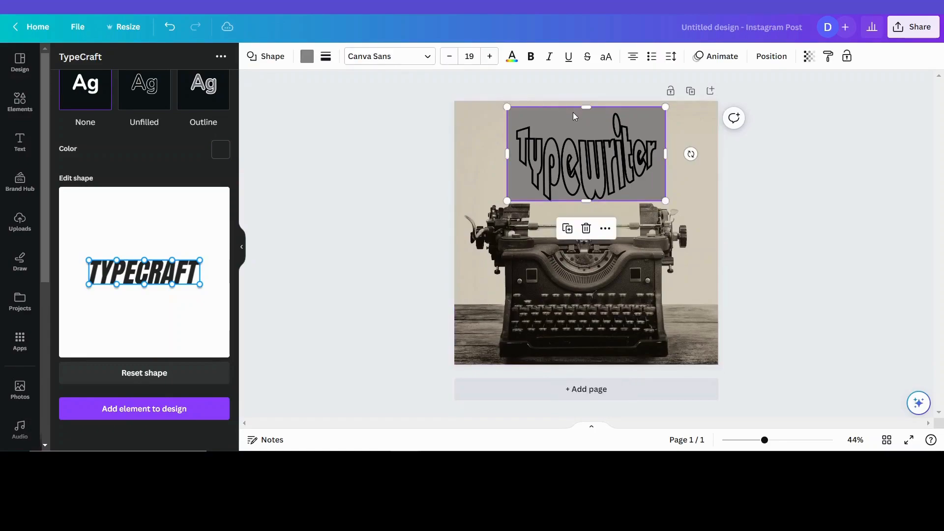